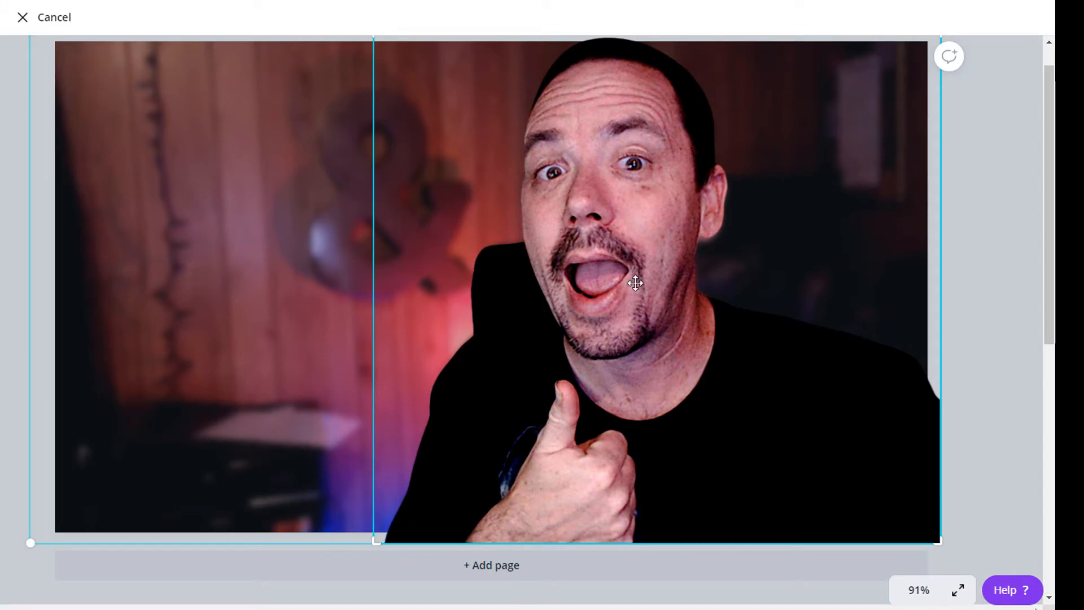
- Duplicate the cut-out portrait, undo the surplus copies, and position the duplicate over the original
{"action": "left_click", "coordinate": [655, 570]}
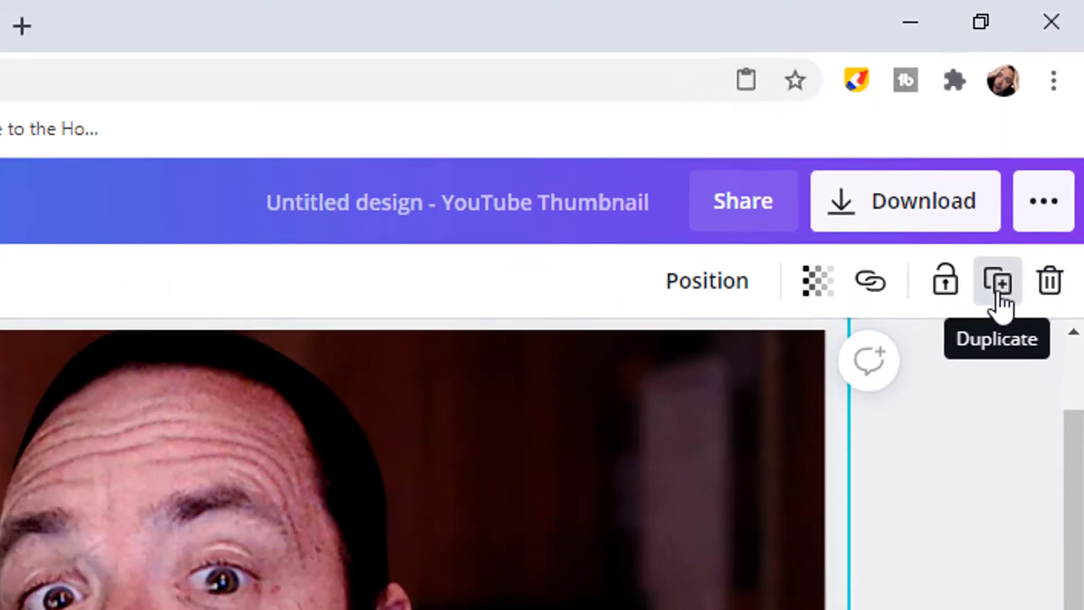
{"action": "left_click", "coordinate": [982, 353]}
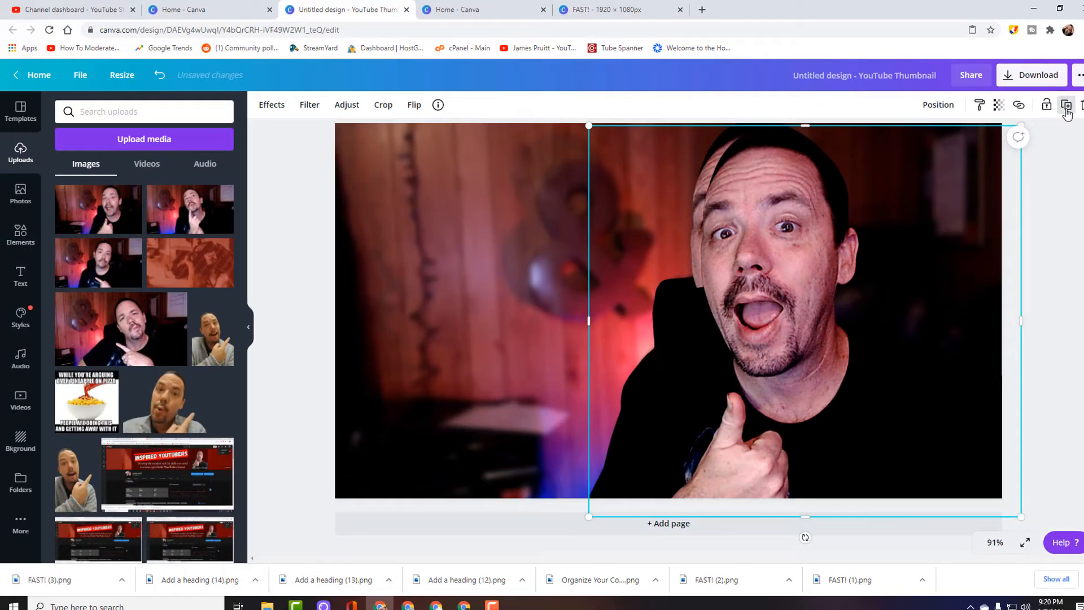
{"action": "left_click", "coordinate": [1066, 109]}
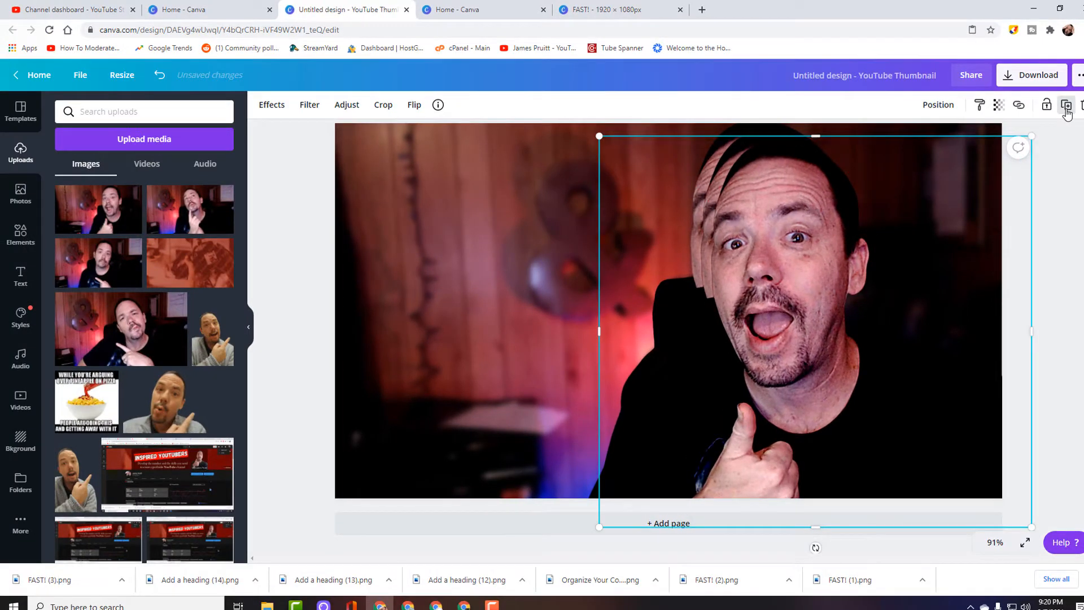
{"action": "key", "text": "ctrl+z"}
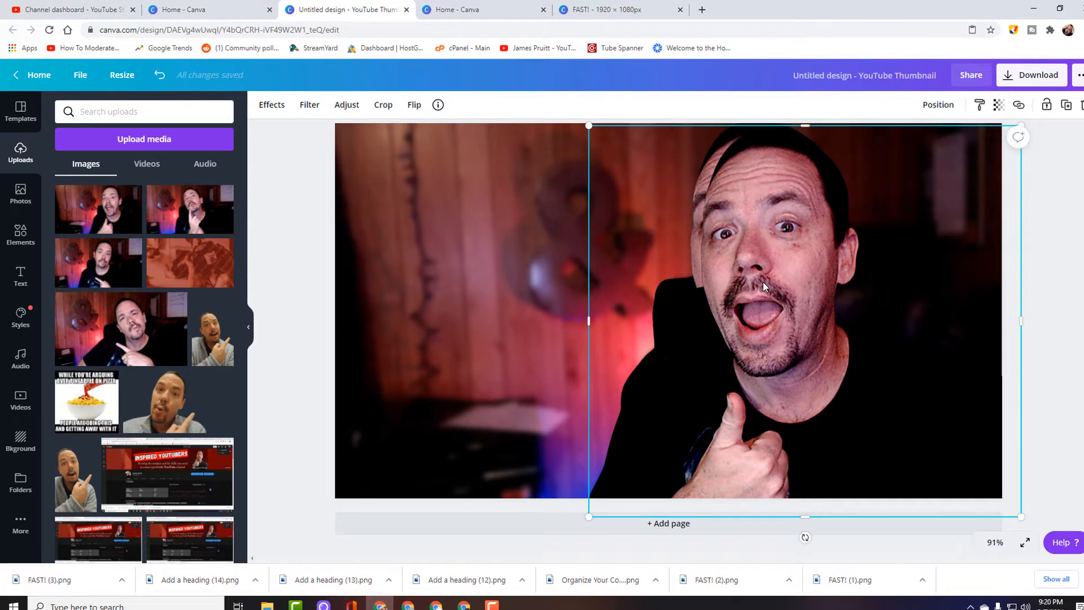
{"action": "left_click_drag", "start_coordinate": [764, 286], "coordinate": [960, 288]}
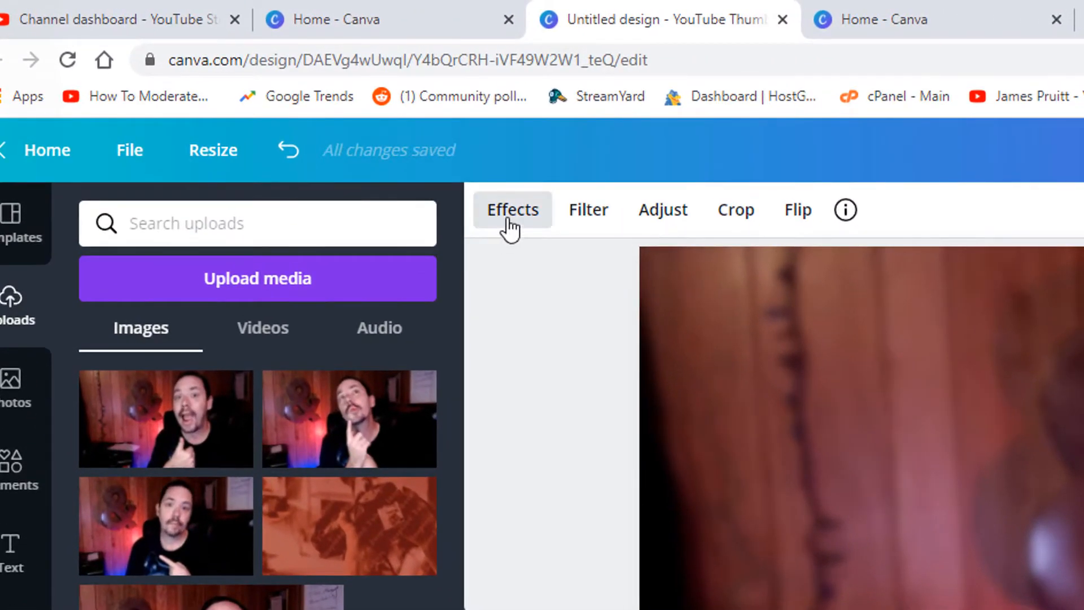
- Apply the Cherry duotone effect to the duplicated portrait, browse the other duotone presets, and open Cherry's settings
{"action": "left_click", "coordinate": [509, 225]}
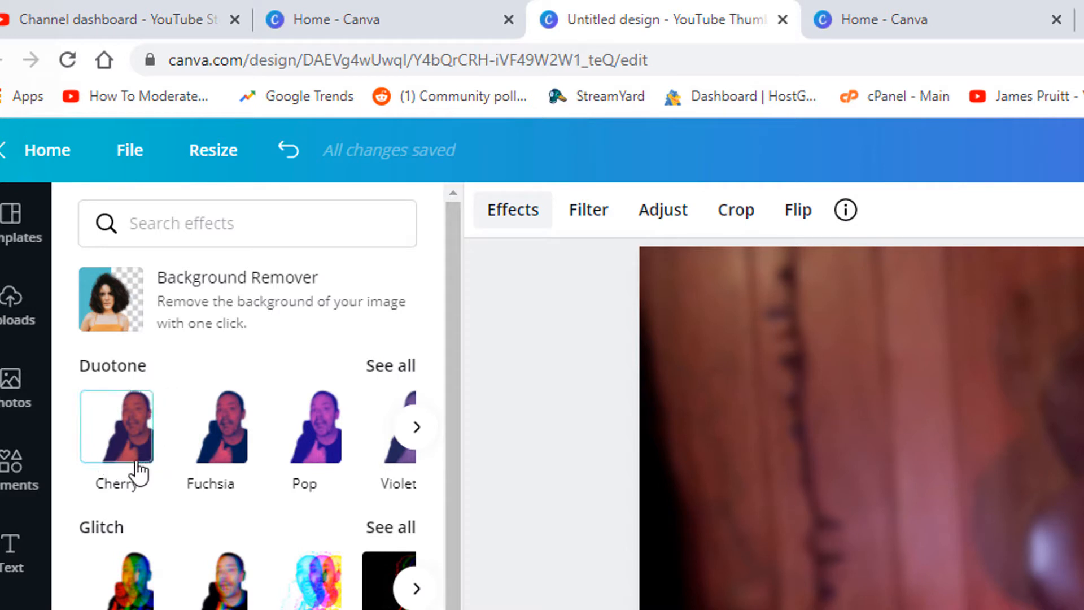
{"action": "left_click", "coordinate": [121, 435]}
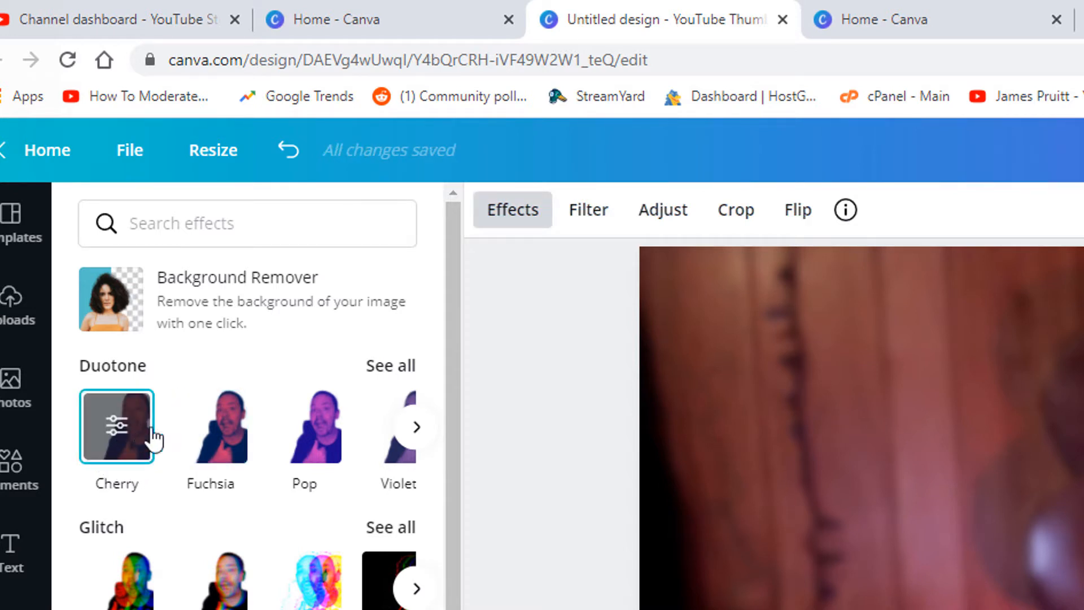
{"action": "left_click", "coordinate": [415, 430]}
{"action": "left_click", "coordinate": [414, 430]}
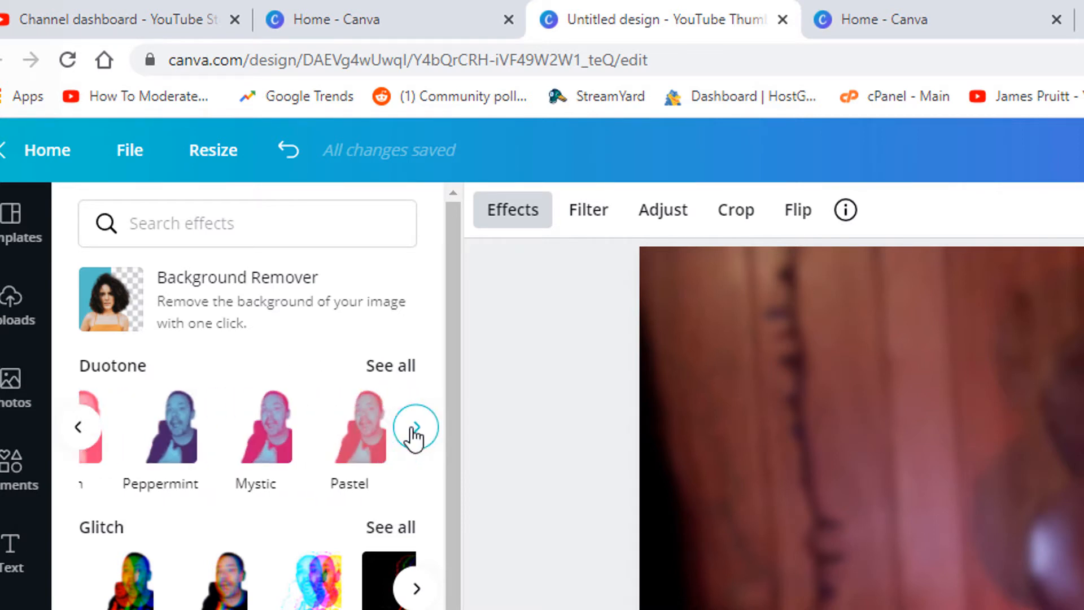
{"action": "left_click", "coordinate": [415, 432]}
{"action": "left_click", "coordinate": [84, 442]}
{"action": "left_click", "coordinate": [88, 439]}
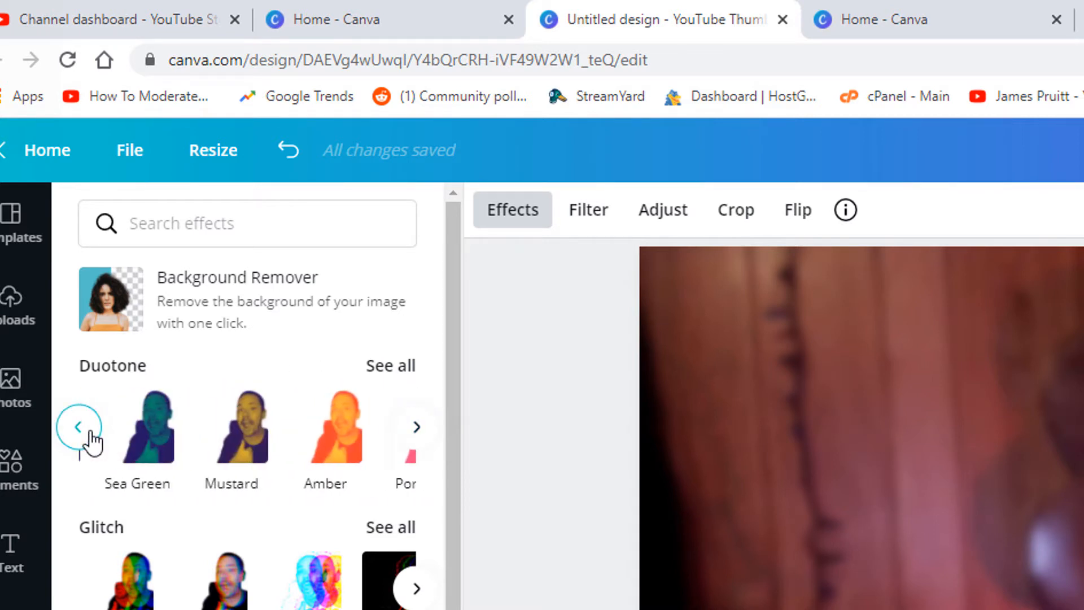
{"action": "left_click", "coordinate": [87, 438]}
{"action": "left_click", "coordinate": [89, 442]}
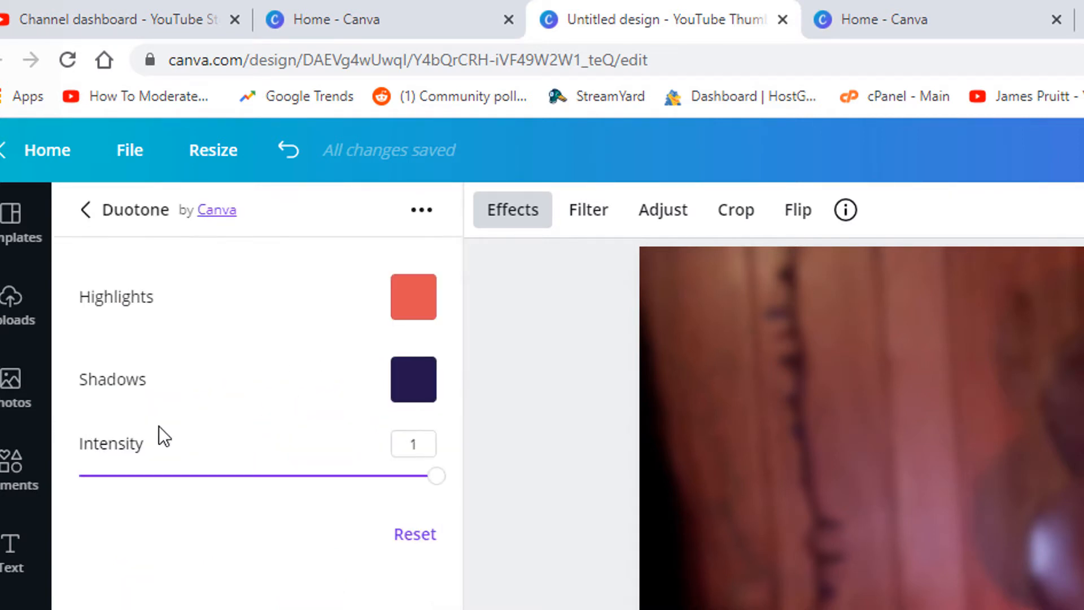
- Set the duotone highlights colour to black
{"action": "left_click", "coordinate": [405, 313]}
{"action": "left_click_drag", "start_coordinate": [604, 370], "coordinate": [400, 481]}
{"action": "left_click", "coordinate": [270, 421]}
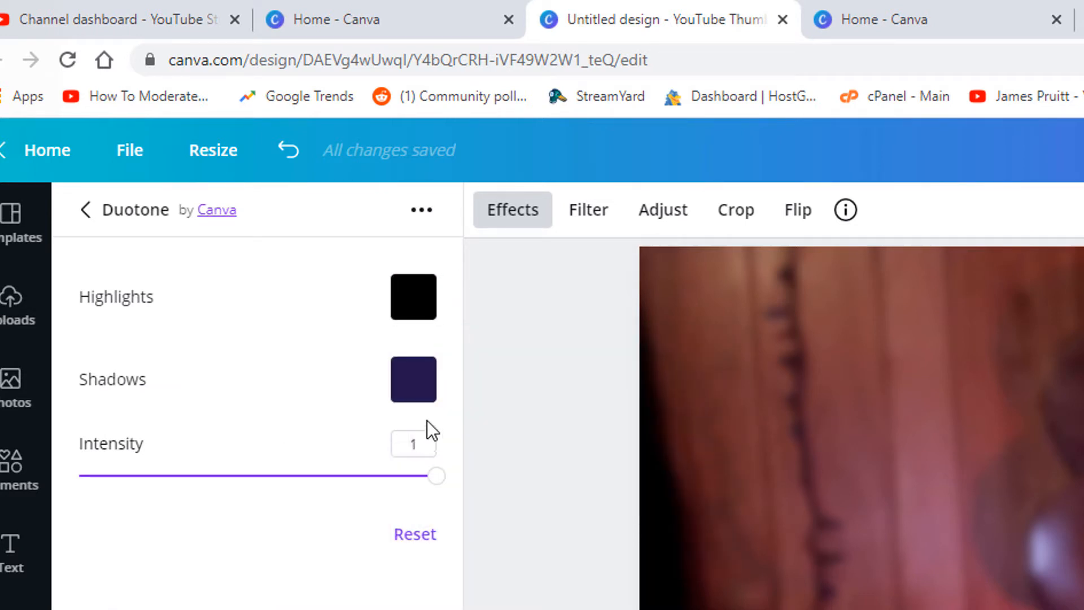
- Set the duotone shadows colour to black, align the silhouette with the portrait, and apply the effect
{"action": "left_click", "coordinate": [412, 395]}
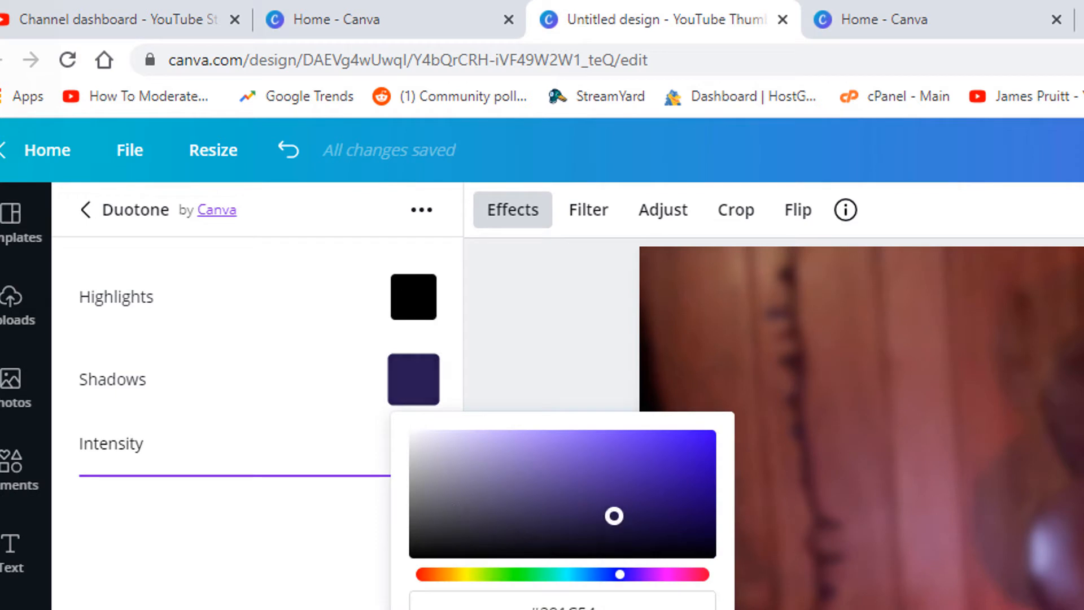
{"action": "left_click_drag", "start_coordinate": [615, 516], "coordinate": [416, 552]}
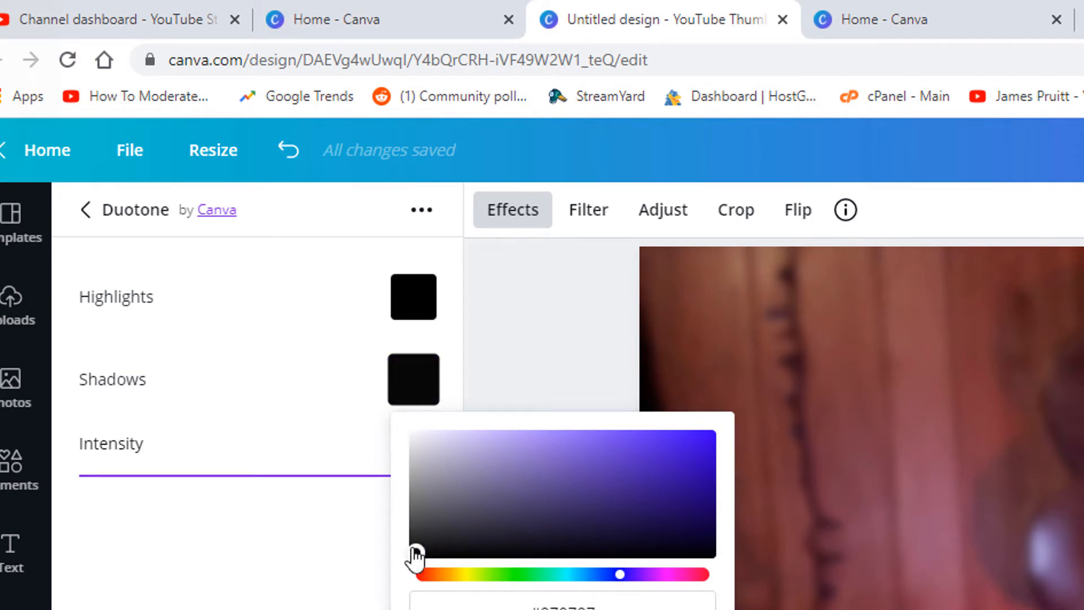
{"action": "left_click_drag", "start_coordinate": [413, 551], "coordinate": [392, 551]}
{"action": "left_click", "coordinate": [284, 421]}
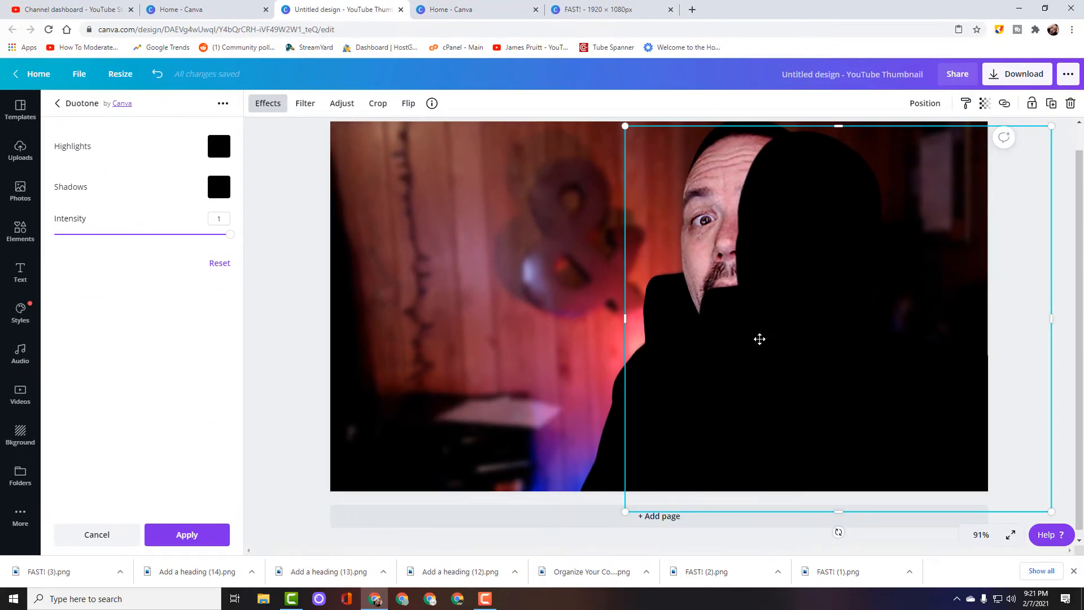
{"action": "left_click_drag", "start_coordinate": [757, 339], "coordinate": [723, 324]}
{"action": "left_click", "coordinate": [184, 534]}
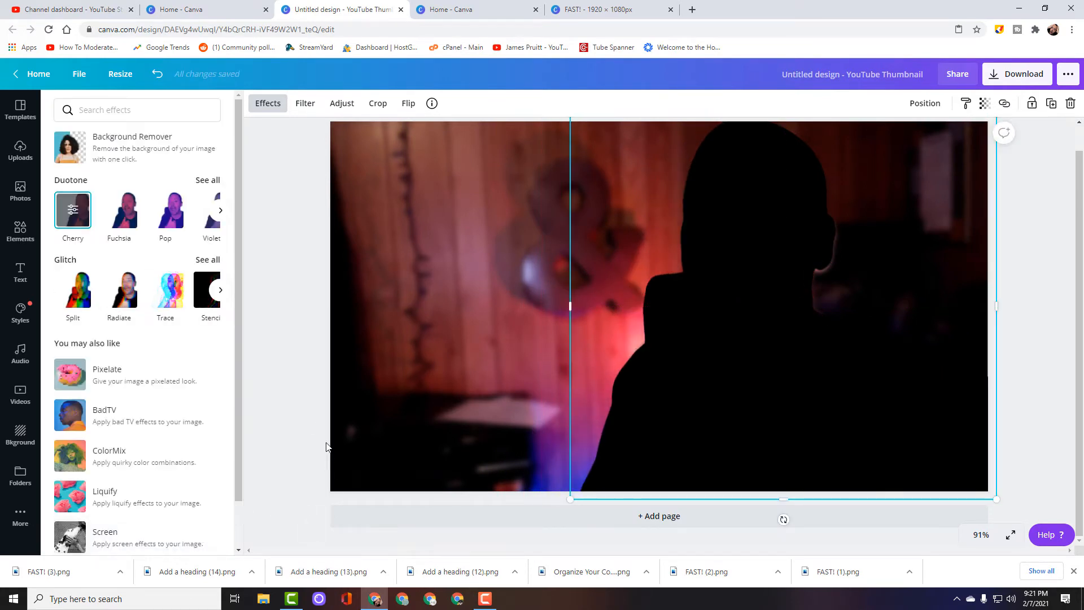
- Adjust the black silhouette's blur to 41, shifting it aside from the portrait
{"action": "left_click", "coordinate": [339, 104]}
{"action": "mouse_move", "coordinate": [150, 222]}
{"action": "left_mouse_down"}
{"action": "mouse_move", "coordinate": [177, 224]}
{"action": "mouse_move", "coordinate": [160, 225]}
{"action": "left_mouse_up"}
{"action": "left_click_drag", "start_coordinate": [721, 324], "coordinate": [641, 312]}
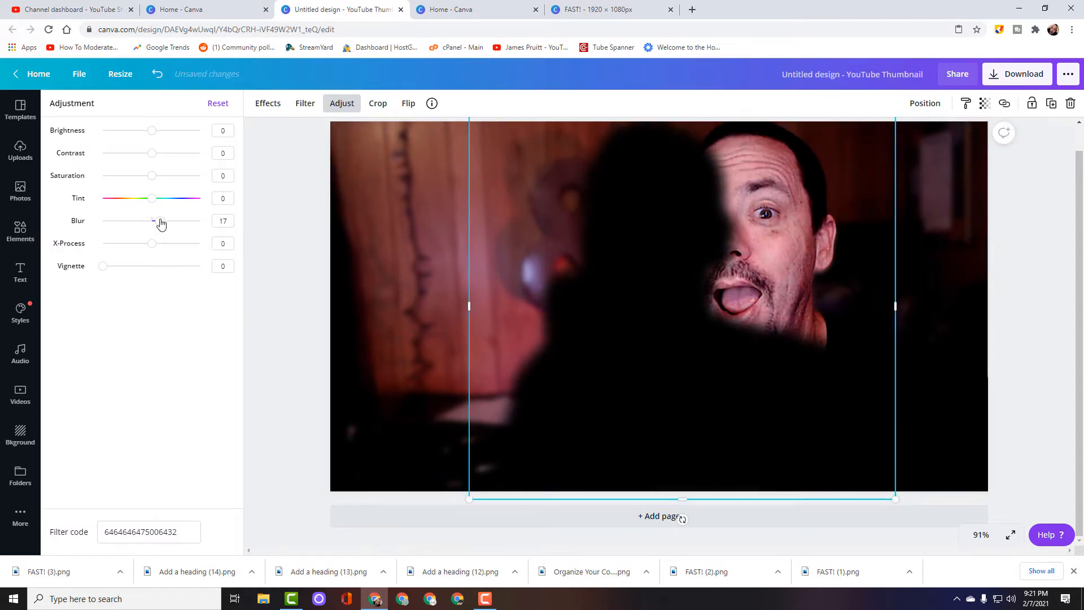
{"action": "left_click_drag", "start_coordinate": [160, 225], "coordinate": [172, 221]}
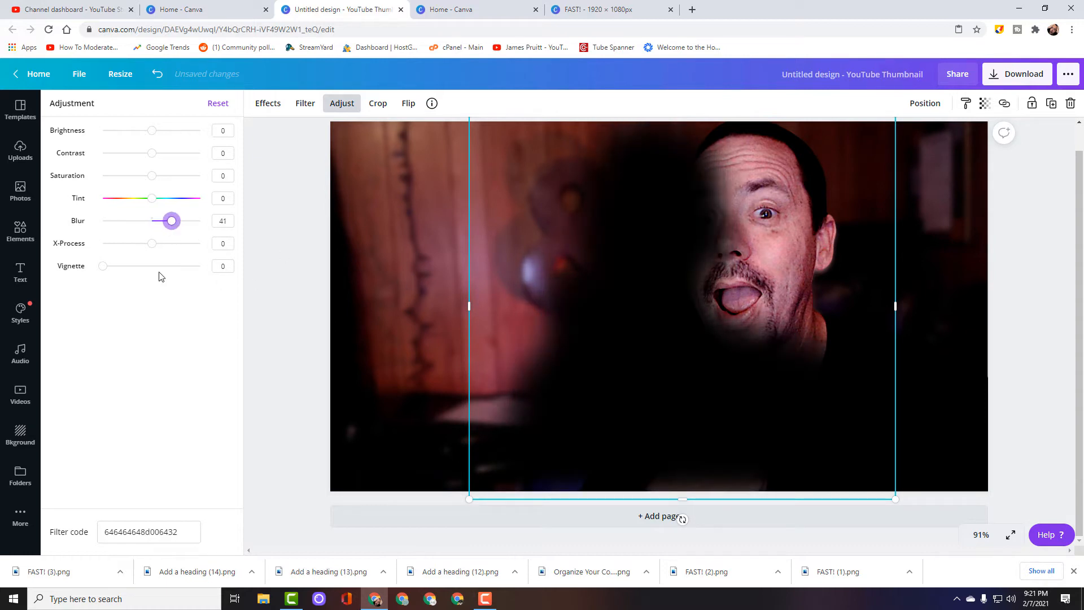
- Enlarge the blurred black silhouette slightly over the portrait and send it to the back
{"action": "left_click_drag", "start_coordinate": [594, 333], "coordinate": [646, 346]}
{"action": "left_click_drag", "start_coordinate": [505, 128], "coordinate": [455, 114]}
{"action": "left_click_drag", "start_coordinate": [649, 307], "coordinate": [742, 298]}
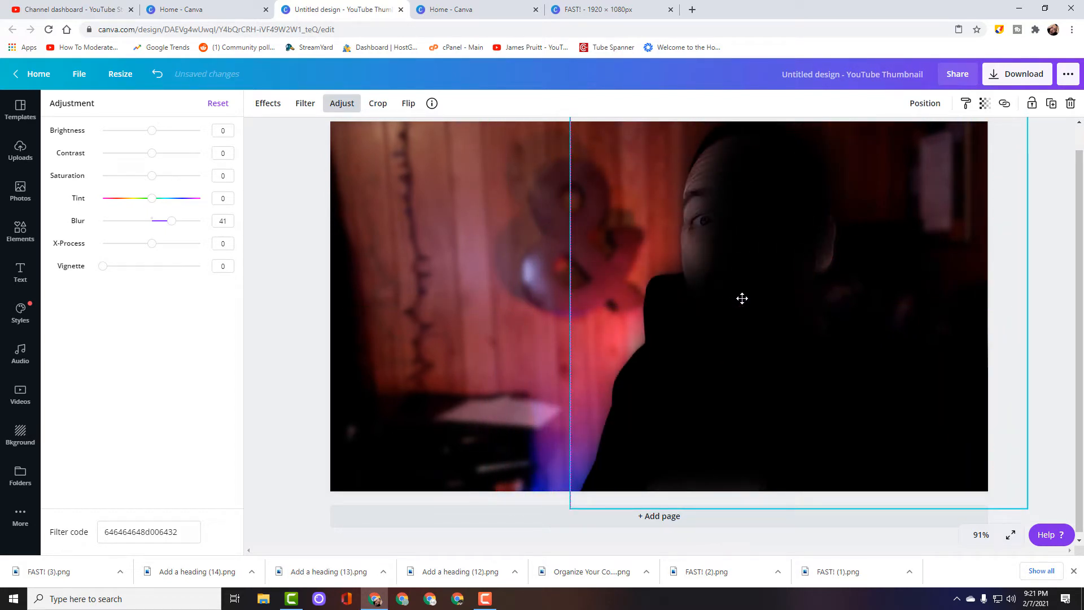
{"action": "left_click_drag", "start_coordinate": [742, 298], "coordinate": [742, 299]}
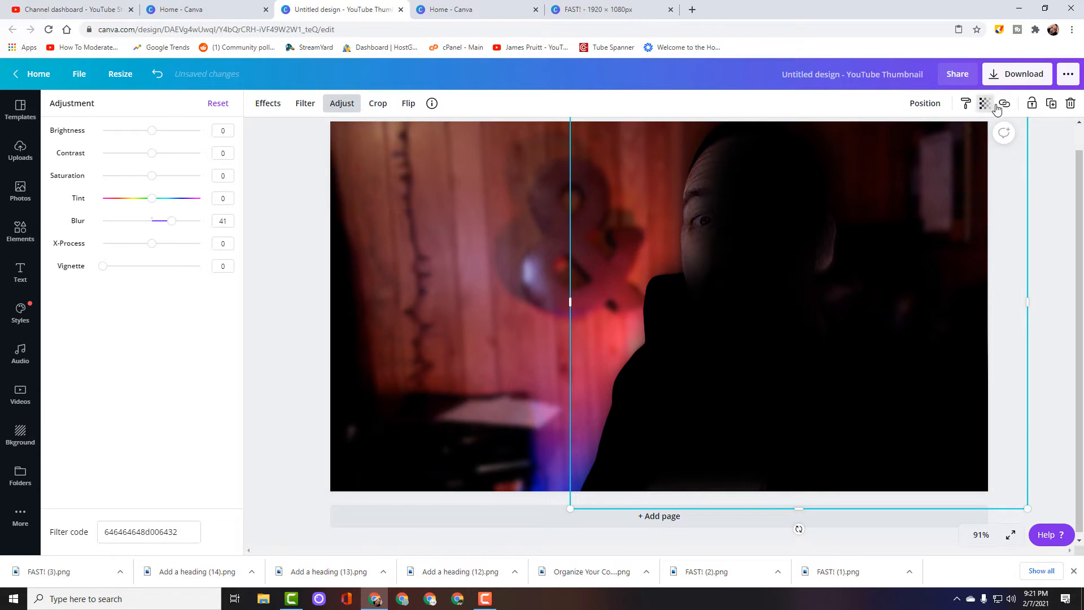
{"action": "right_click", "coordinate": [808, 262]}
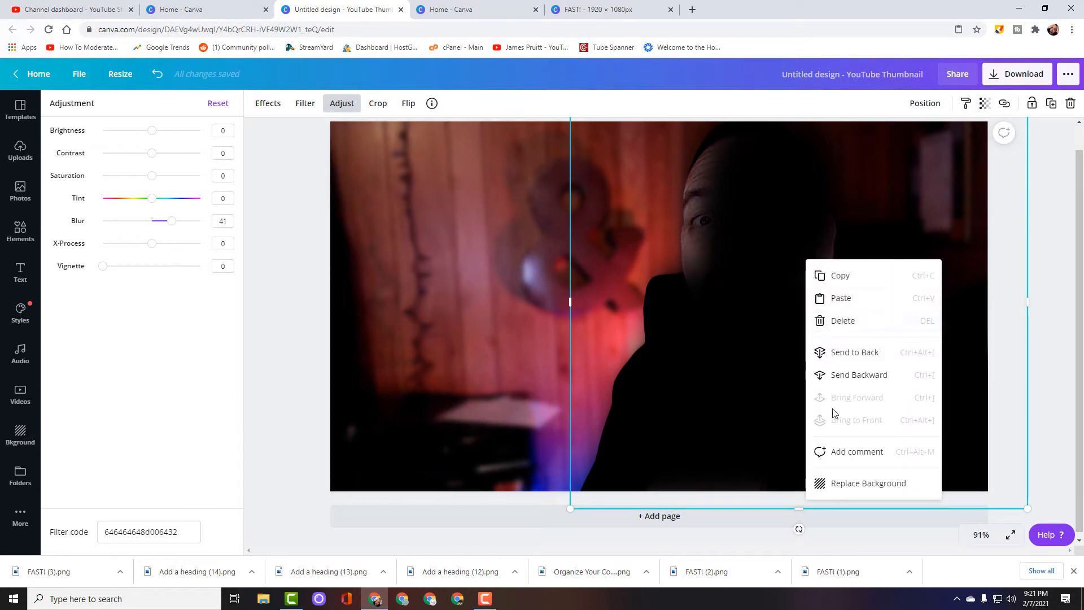
{"action": "left_click", "coordinate": [856, 354]}
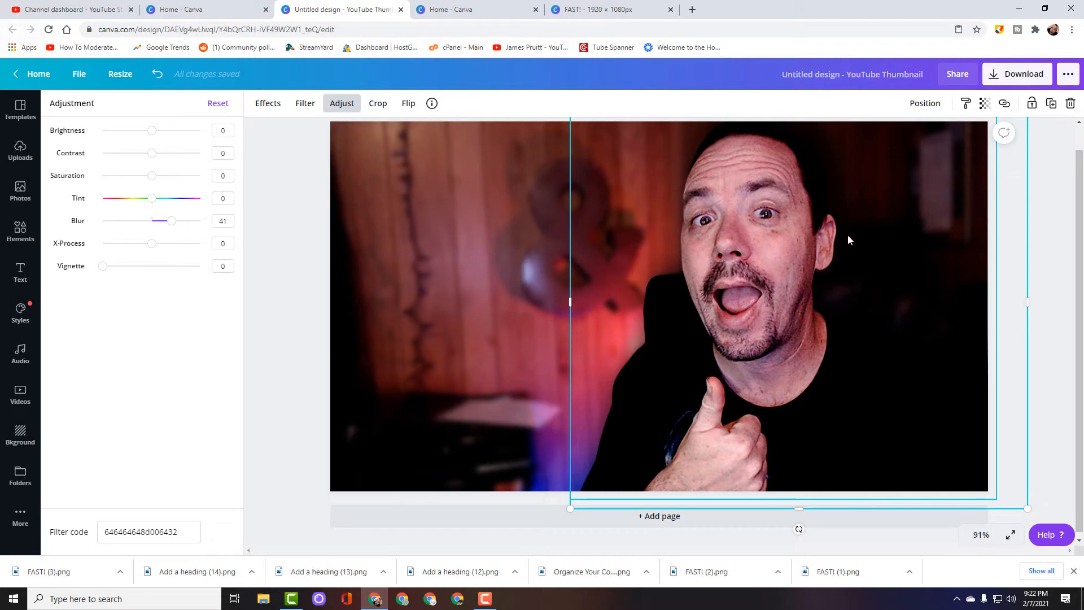
- Move the portrait aside to examine the shadow layer behind it, and return the portrait to its place
{"action": "left_click_drag", "start_coordinate": [819, 253], "coordinate": [678, 236]}
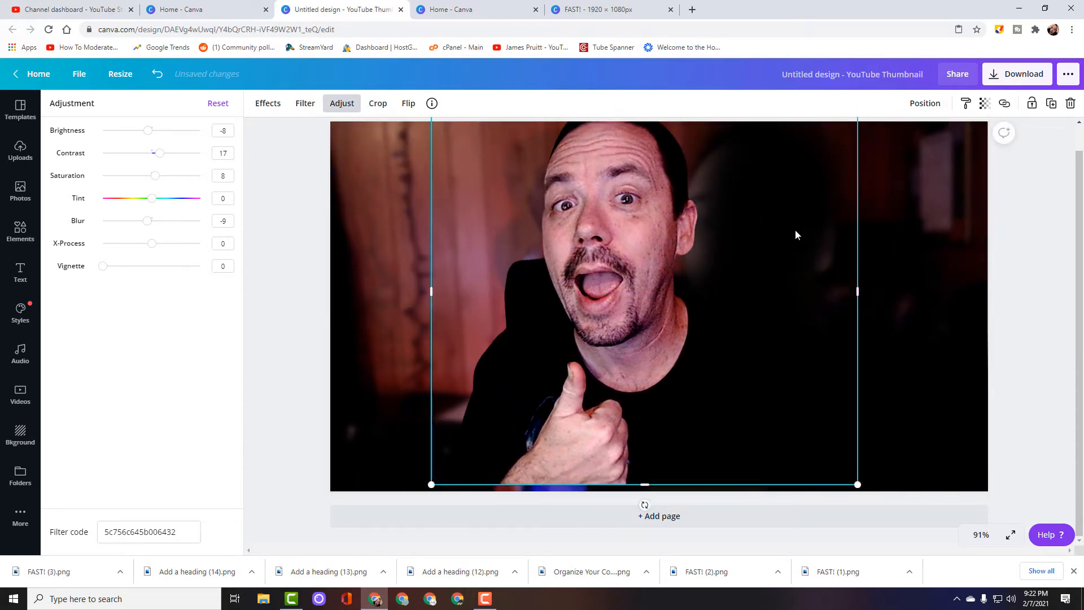
{"action": "left_click_drag", "start_coordinate": [794, 230], "coordinate": [825, 230]}
{"action": "left_click_drag", "start_coordinate": [522, 272], "coordinate": [754, 265]}
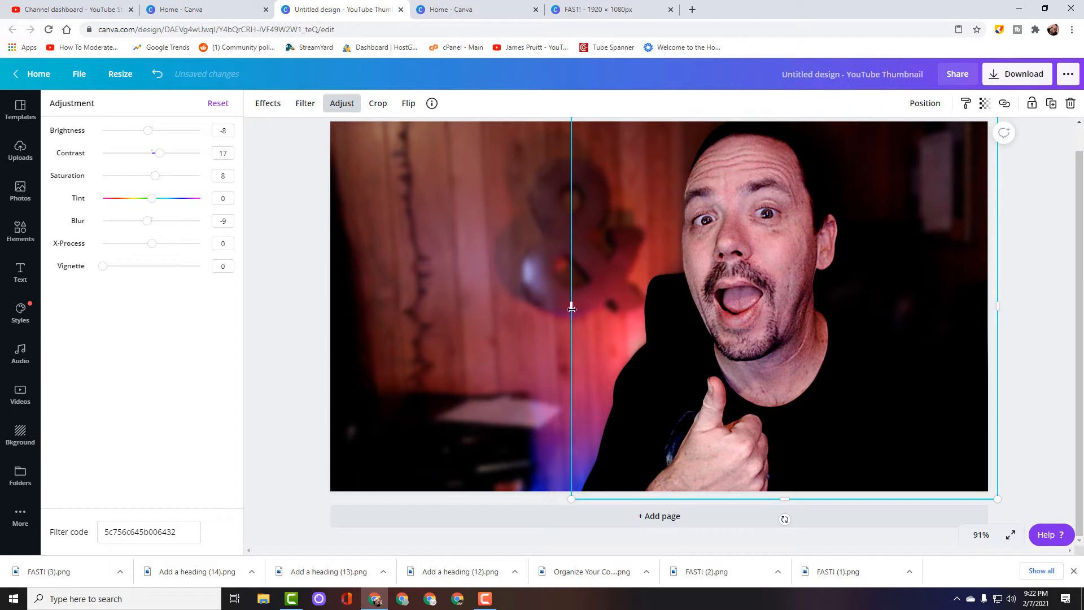
- Duplicate the portrait again, apply the Cherry duotone effect to the copy, and open the effect's settings
{"action": "left_click", "coordinate": [522, 314]}
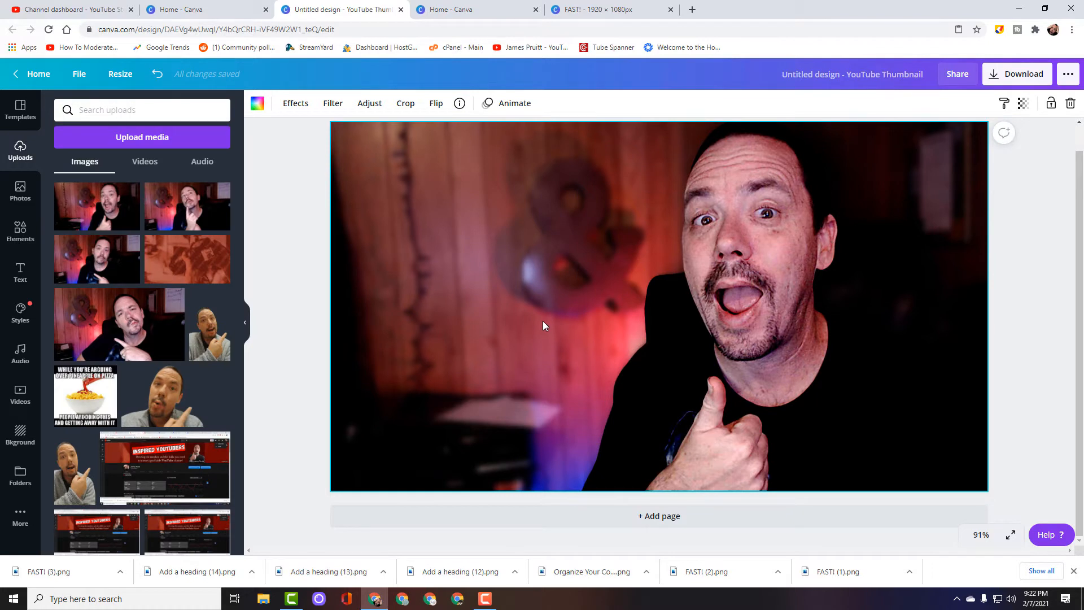
{"action": "left_click", "coordinate": [789, 349]}
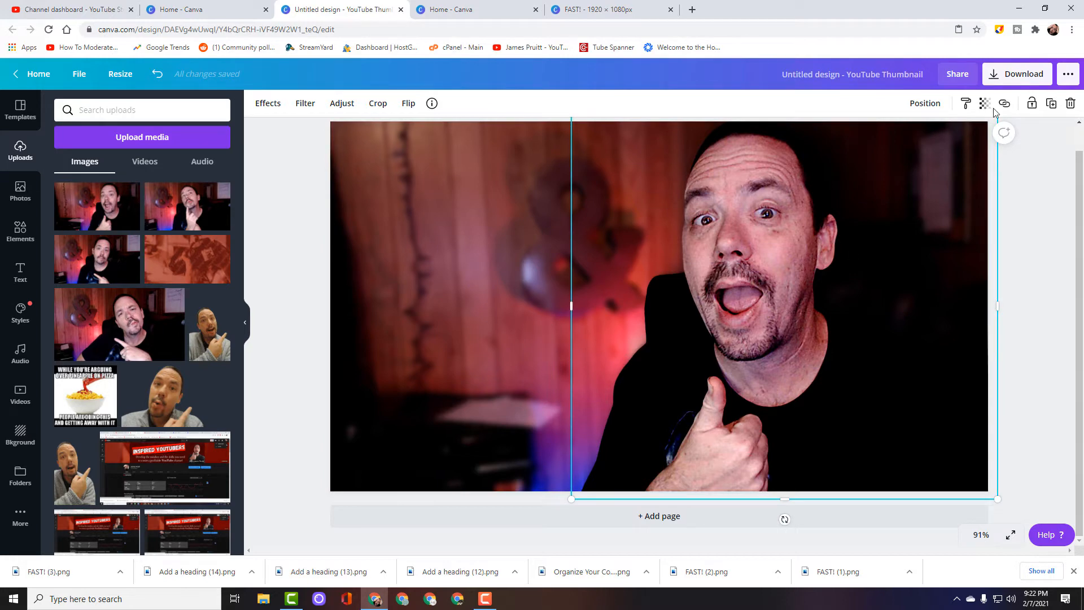
{"action": "left_click", "coordinate": [1050, 103]}
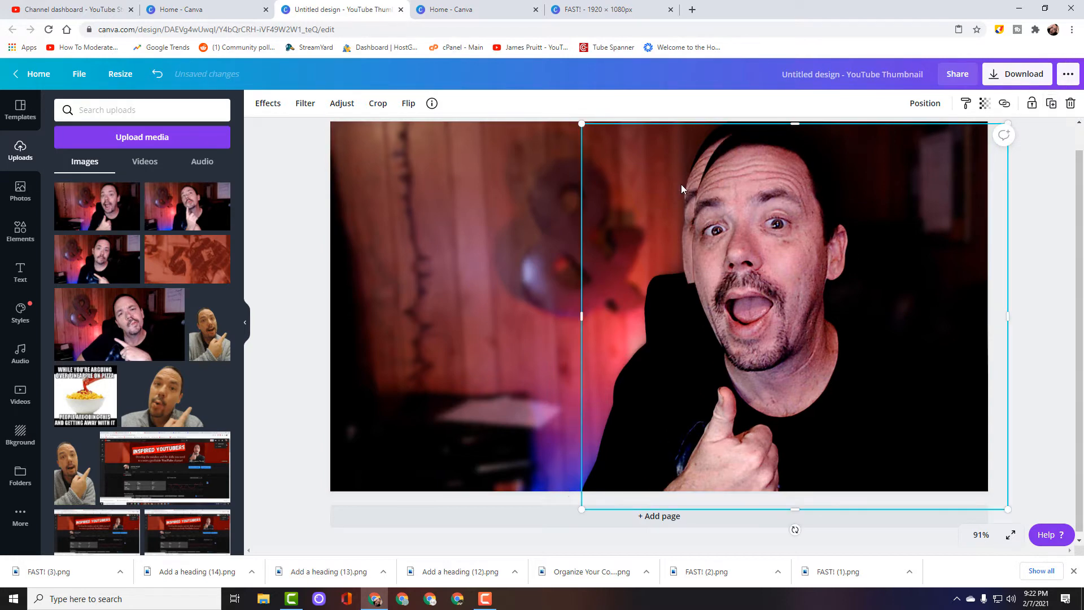
{"action": "left_click", "coordinate": [266, 104]}
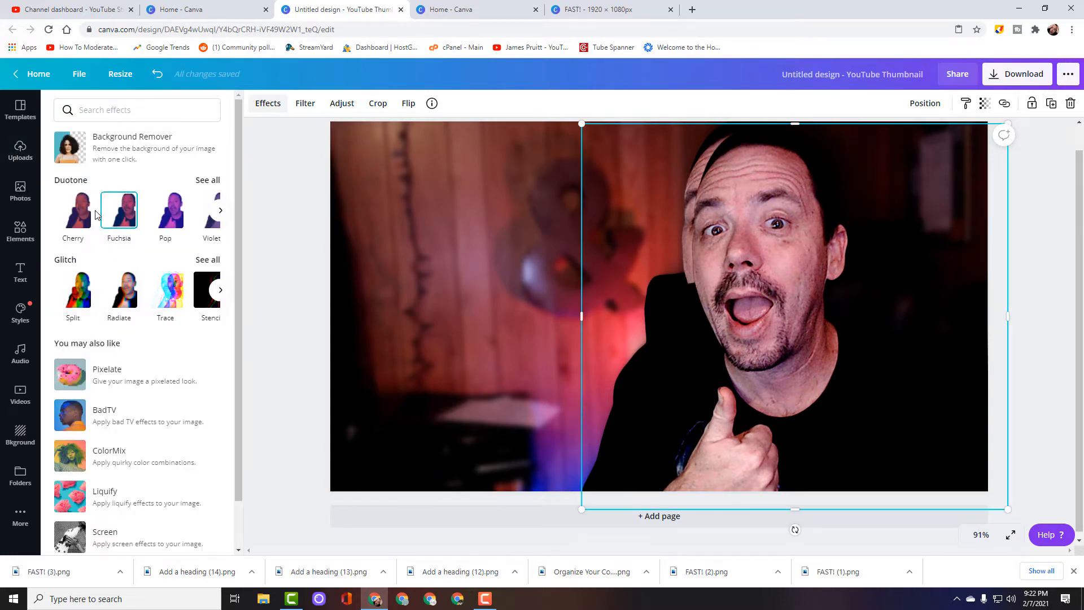
{"action": "left_click", "coordinate": [85, 218]}
{"action": "left_click", "coordinate": [74, 218]}
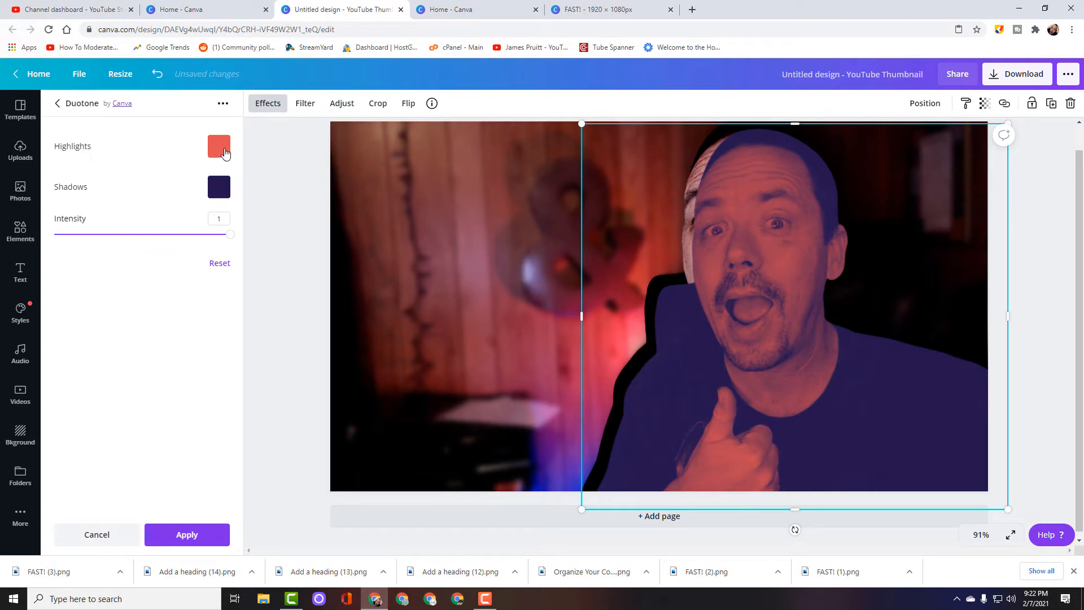
- Set both the duotone highlights and shadows colours of the new copy to white (#FFFFFF)
{"action": "left_click", "coordinate": [225, 153]}
{"action": "left_click_drag", "start_coordinate": [223, 184], "coordinate": [208, 181]}
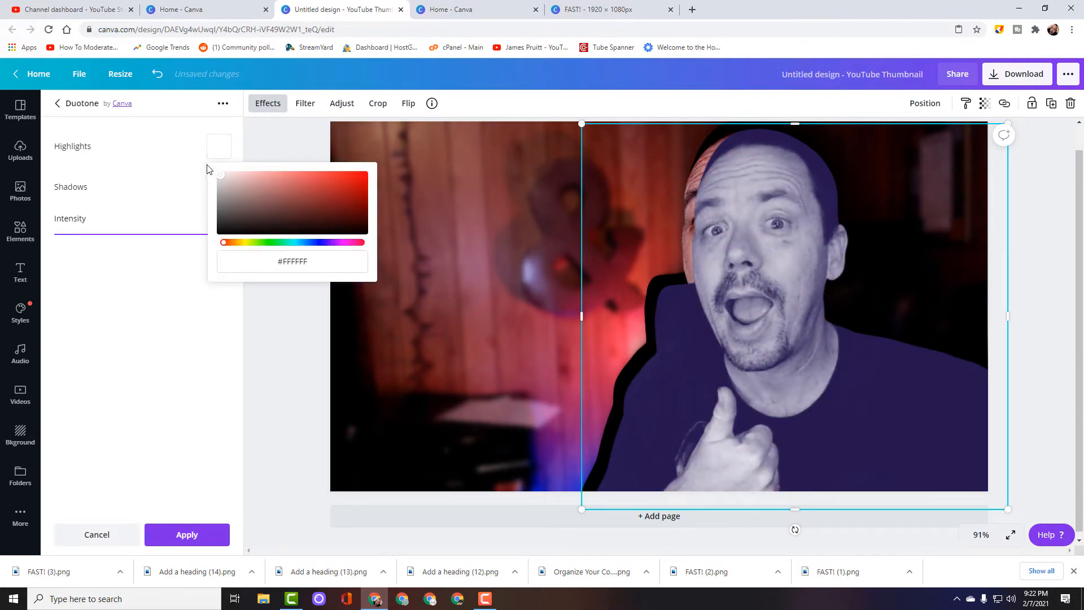
{"action": "left_click", "coordinate": [189, 169]}
{"action": "left_click", "coordinate": [219, 187]}
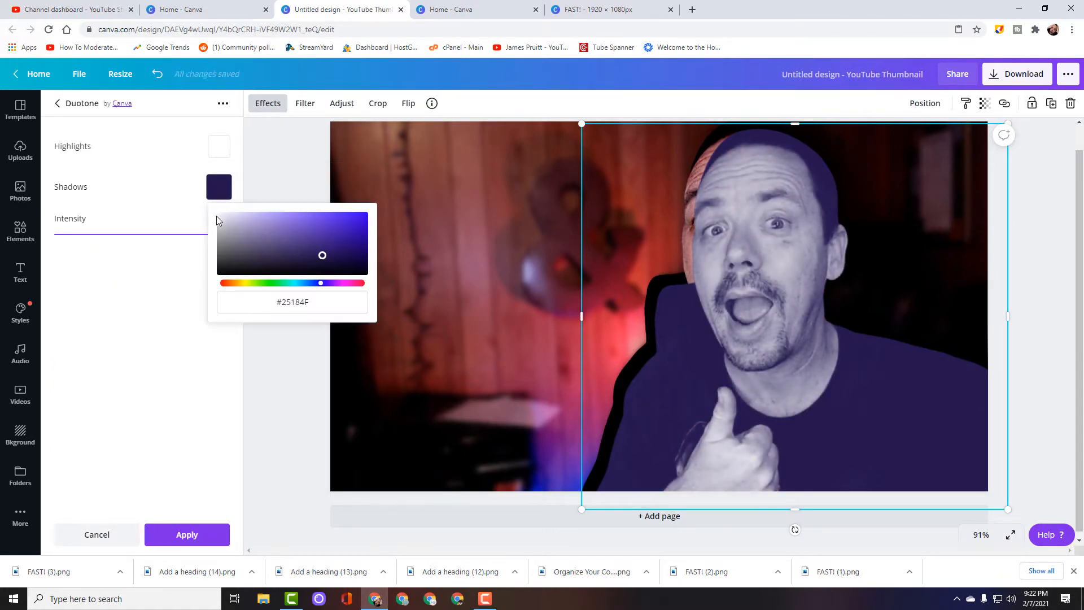
{"action": "left_click", "coordinate": [219, 220]}
{"action": "left_click_drag", "start_coordinate": [220, 216], "coordinate": [204, 212]}
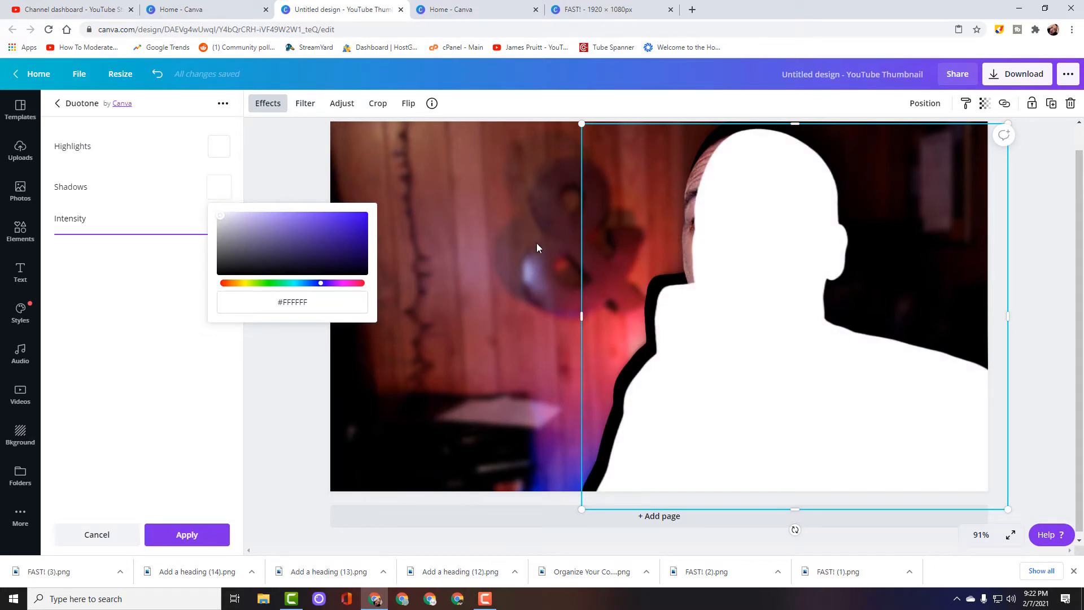
{"action": "left_click", "coordinate": [181, 315]}
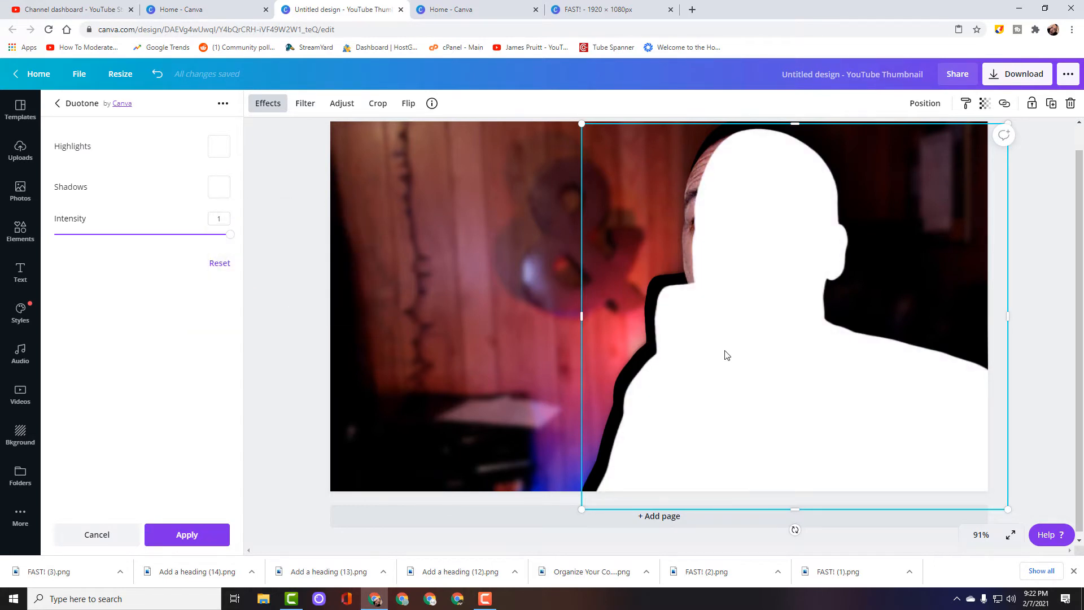
- Enlarge the white silhouette slightly and position it over the portrait so it extends beyond the portrait's edges
{"action": "mouse_move", "coordinate": [727, 354]}
{"action": "left_mouse_down"}
{"action": "mouse_move", "coordinate": [644, 336]}
{"action": "mouse_move", "coordinate": [722, 342]}
{"action": "mouse_move", "coordinate": [711, 353]}
{"action": "left_mouse_up"}
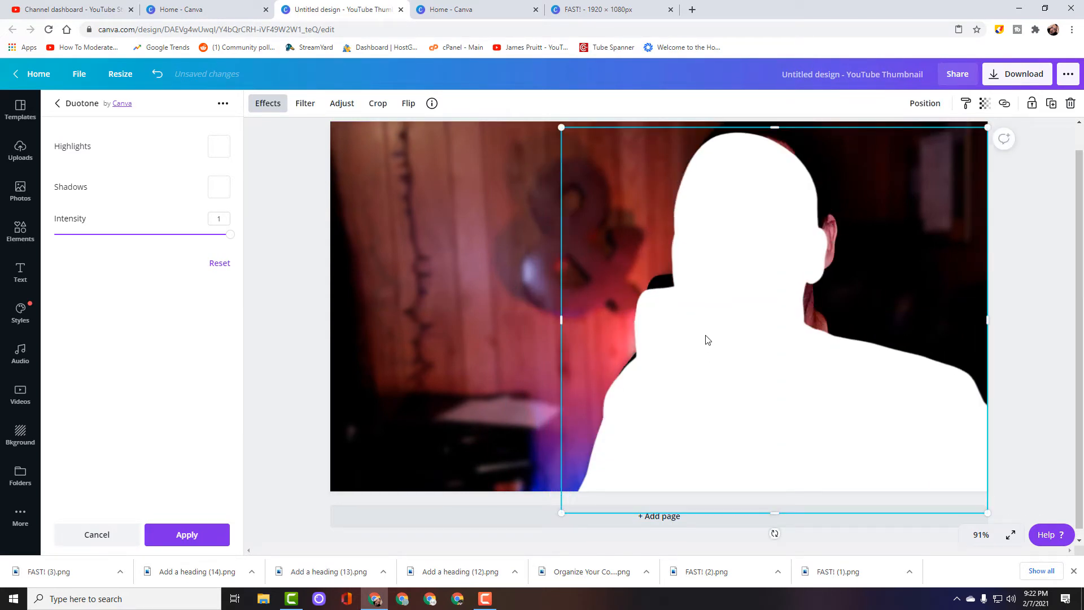
{"action": "left_click_drag", "start_coordinate": [558, 124], "coordinate": [527, 117]}
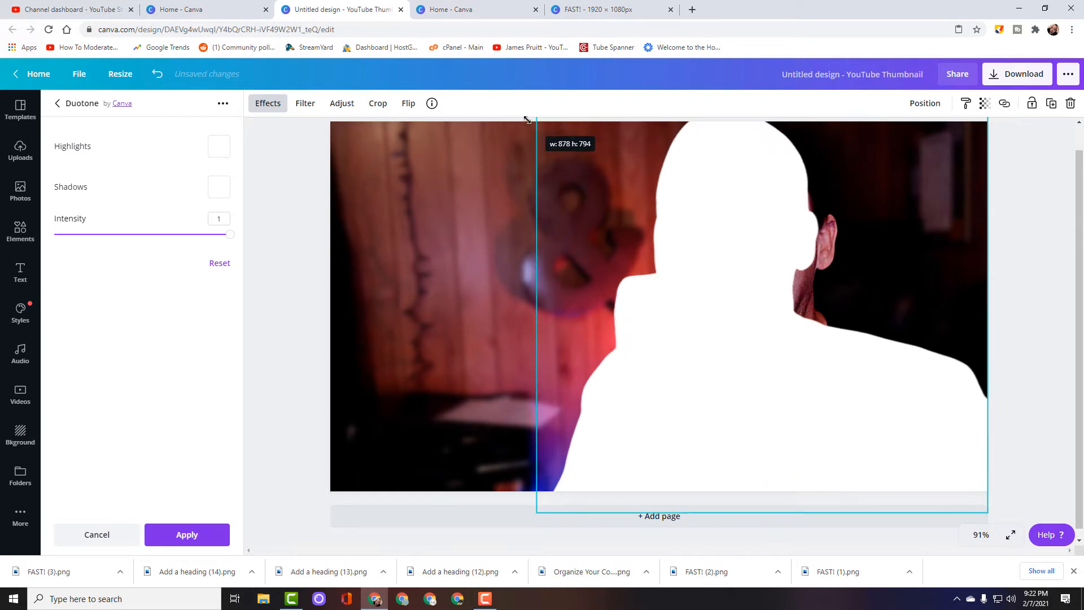
{"action": "left_click_drag", "start_coordinate": [709, 273], "coordinate": [735, 266]}
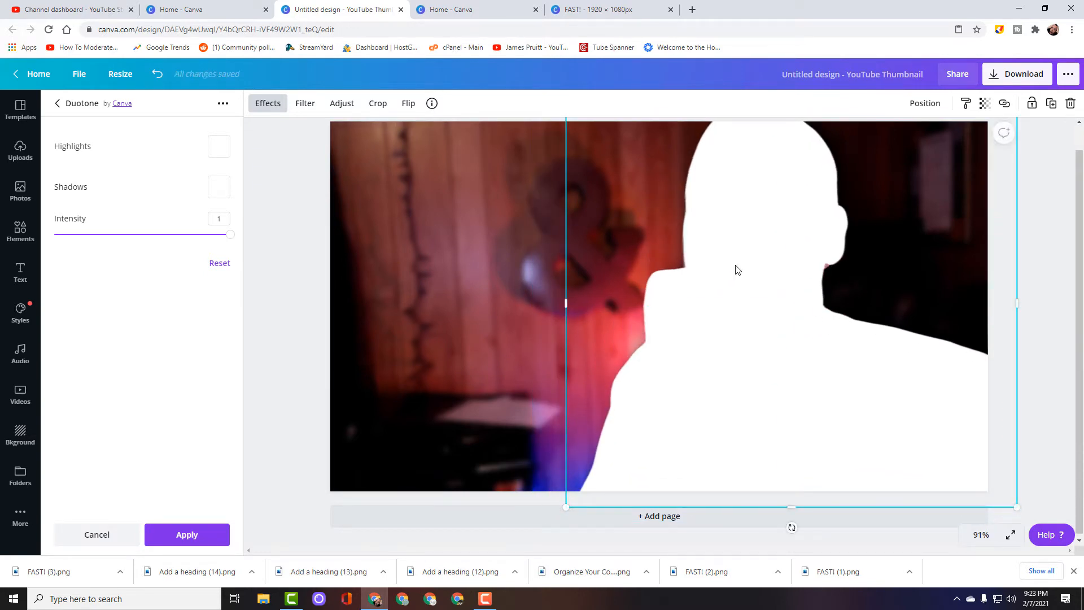
- Send the white silhouette backward one level and adjust the portrait's position over it for an even outline
{"action": "right_click", "coordinate": [734, 267]}
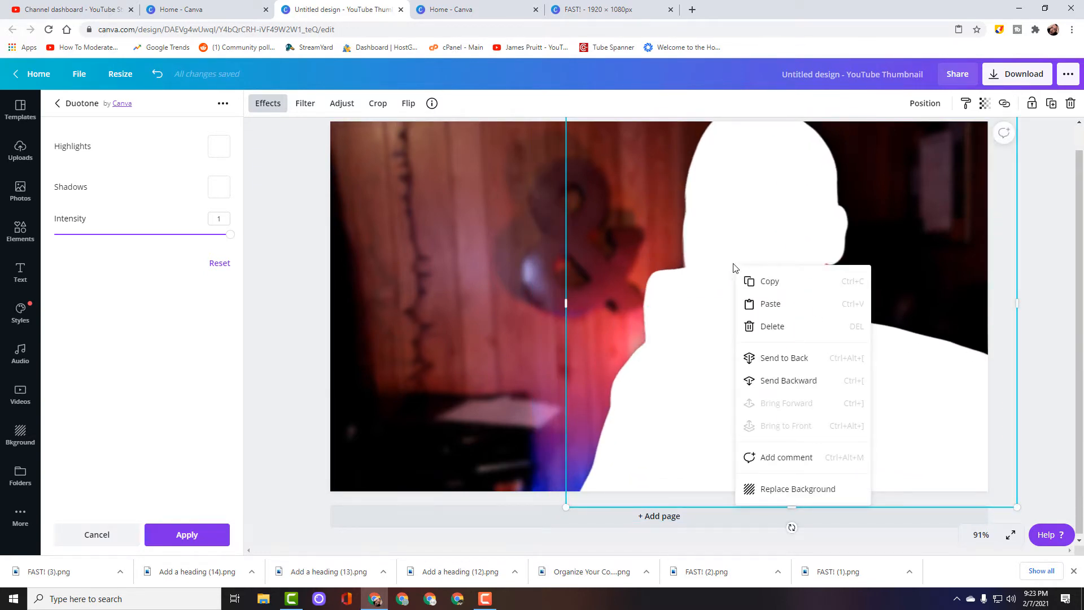
{"action": "left_click", "coordinate": [783, 381]}
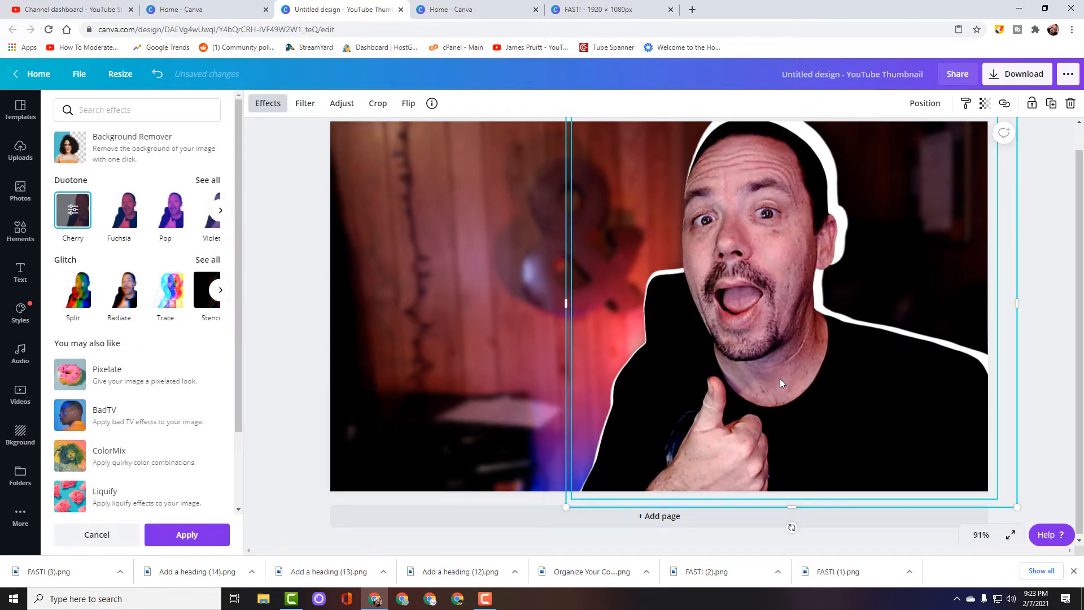
{"action": "left_click_drag", "start_coordinate": [775, 374], "coordinate": [778, 373]}
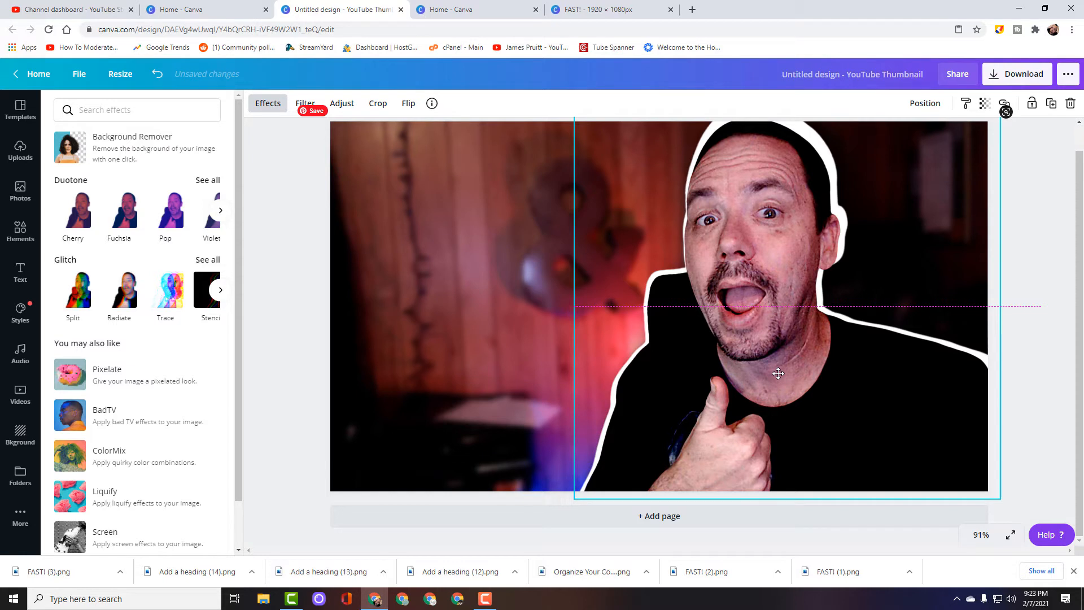
{"action": "left_click_drag", "start_coordinate": [778, 373], "coordinate": [779, 373]}
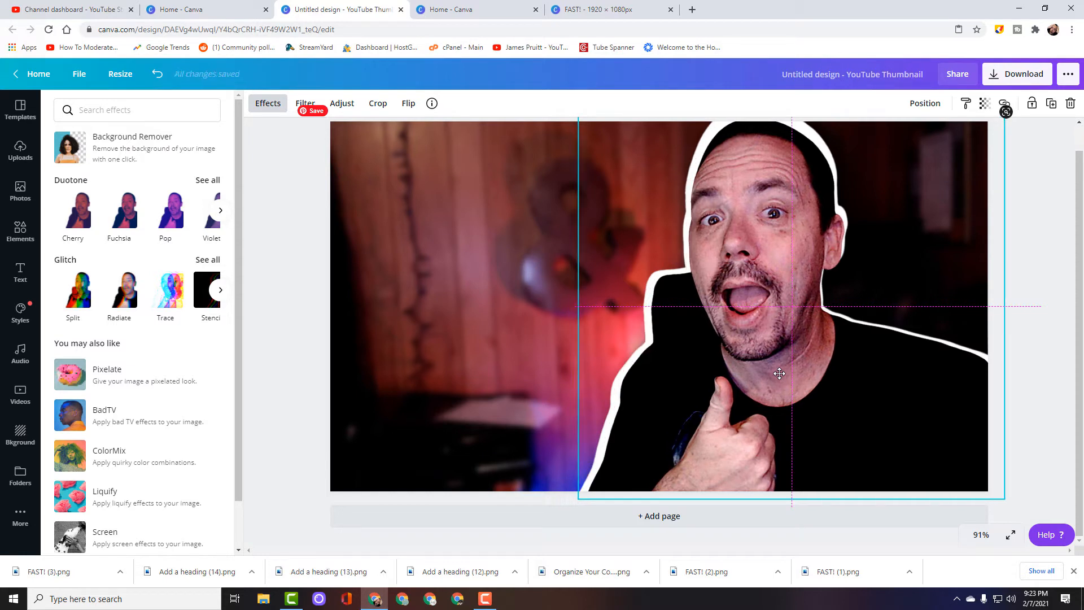
- Move the portrait aside, duplicate the white silhouette, and align the copy exactly over the original
{"action": "left_click_drag", "start_coordinate": [779, 373], "coordinate": [596, 362]}
{"action": "left_click", "coordinate": [918, 392]}
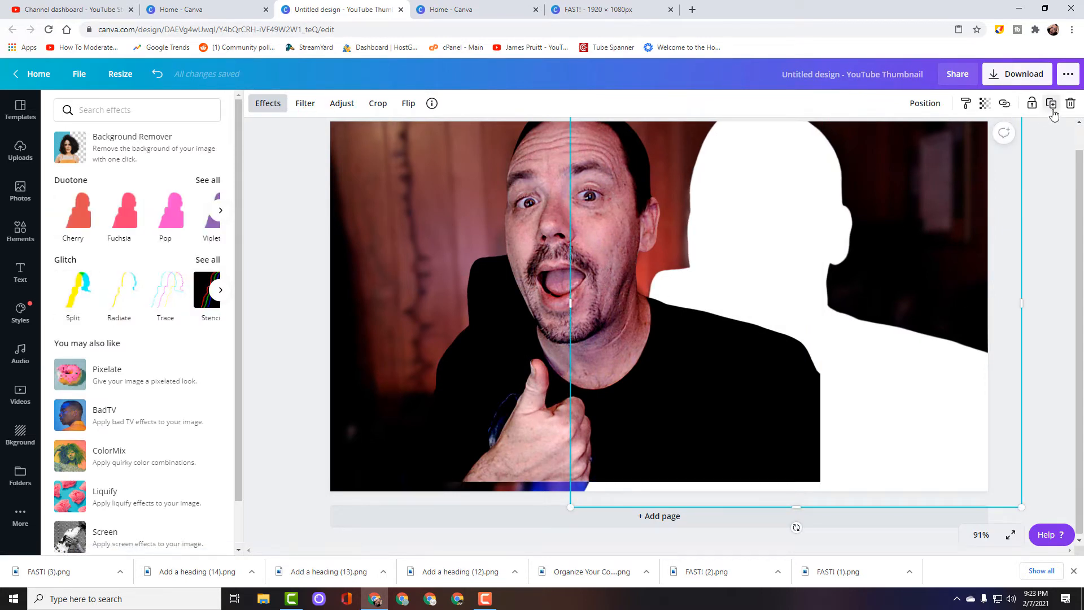
{"action": "left_click_drag", "start_coordinate": [875, 236], "coordinate": [885, 245]}
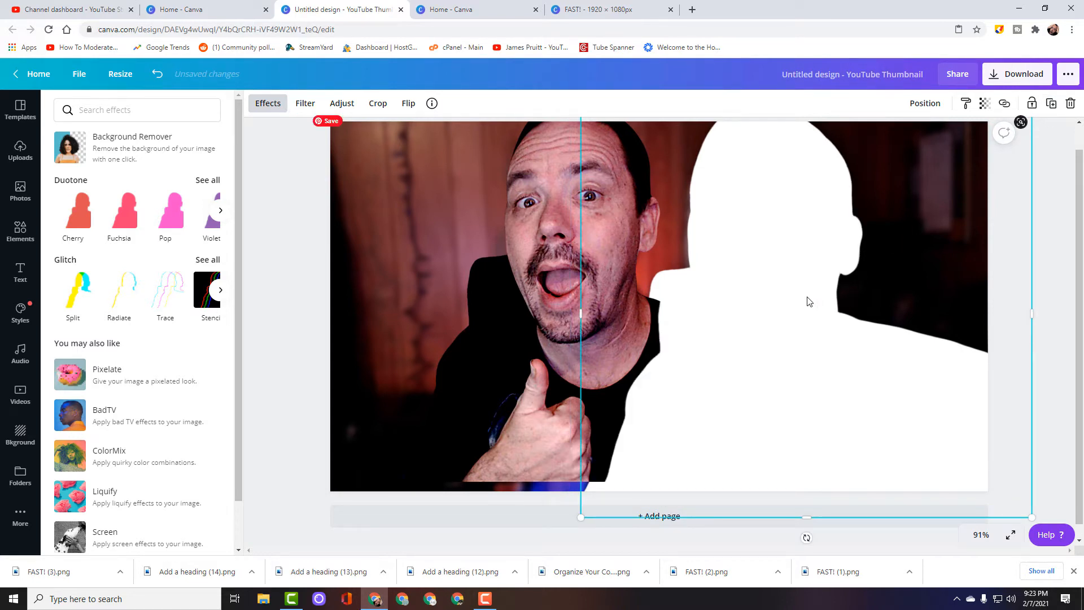
{"action": "mouse_move", "coordinate": [806, 301]}
{"action": "left_mouse_down"}
{"action": "mouse_move", "coordinate": [784, 286]}
{"action": "mouse_move", "coordinate": [793, 287]}
{"action": "left_mouse_up"}
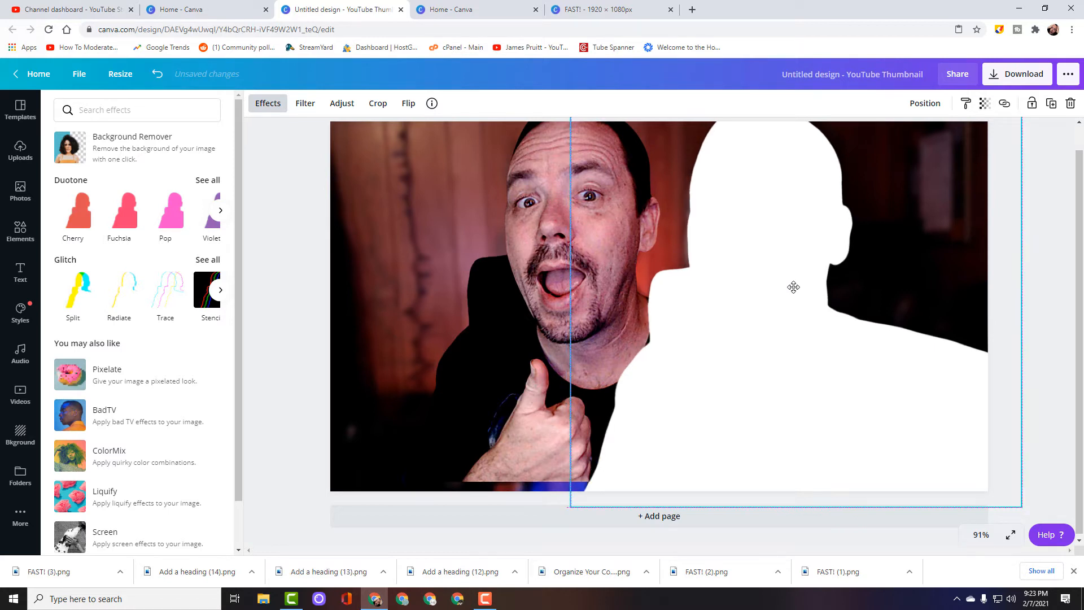
- Return the portrait to the silhouettes, send the white copy backward behind it, and centre the portrait on the outline
{"action": "left_click_drag", "start_coordinate": [525, 310], "coordinate": [698, 346]}
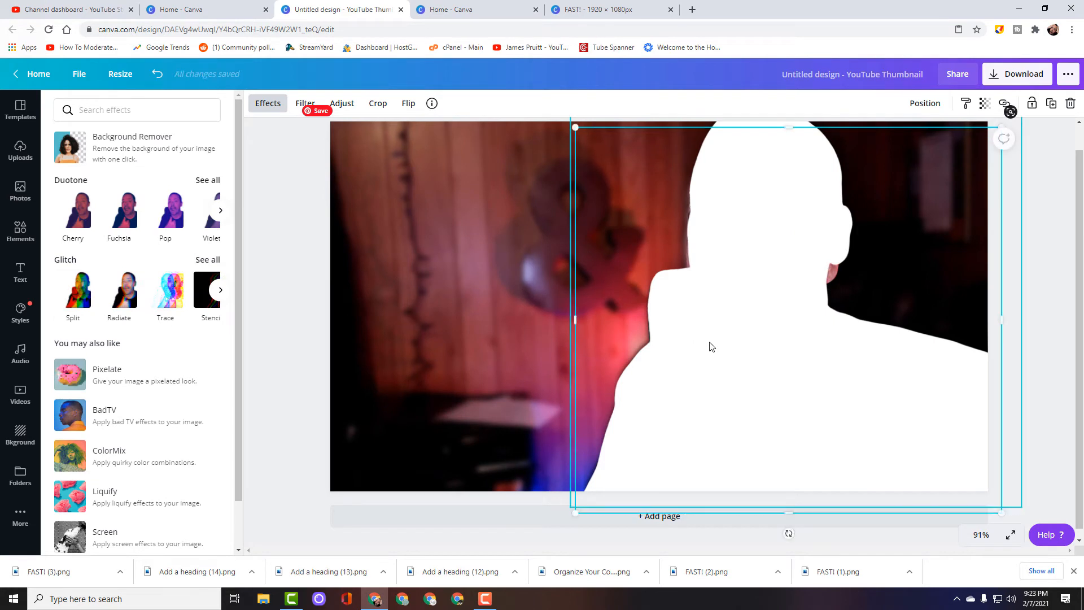
{"action": "left_click", "coordinate": [711, 346]}
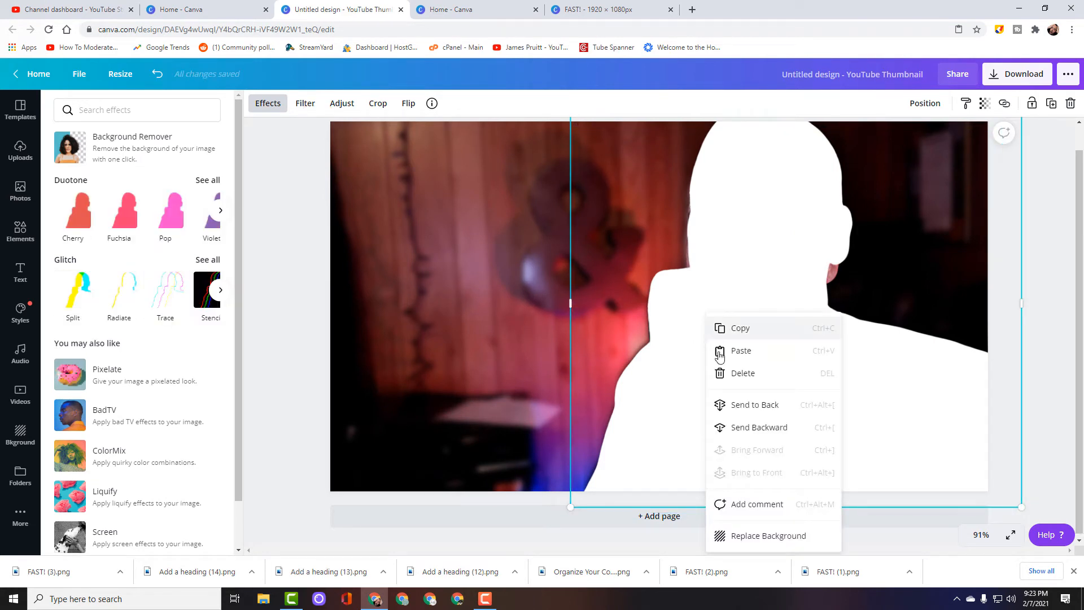
{"action": "left_click", "coordinate": [731, 433]}
{"action": "left_click_drag", "start_coordinate": [734, 416], "coordinate": [744, 389]}
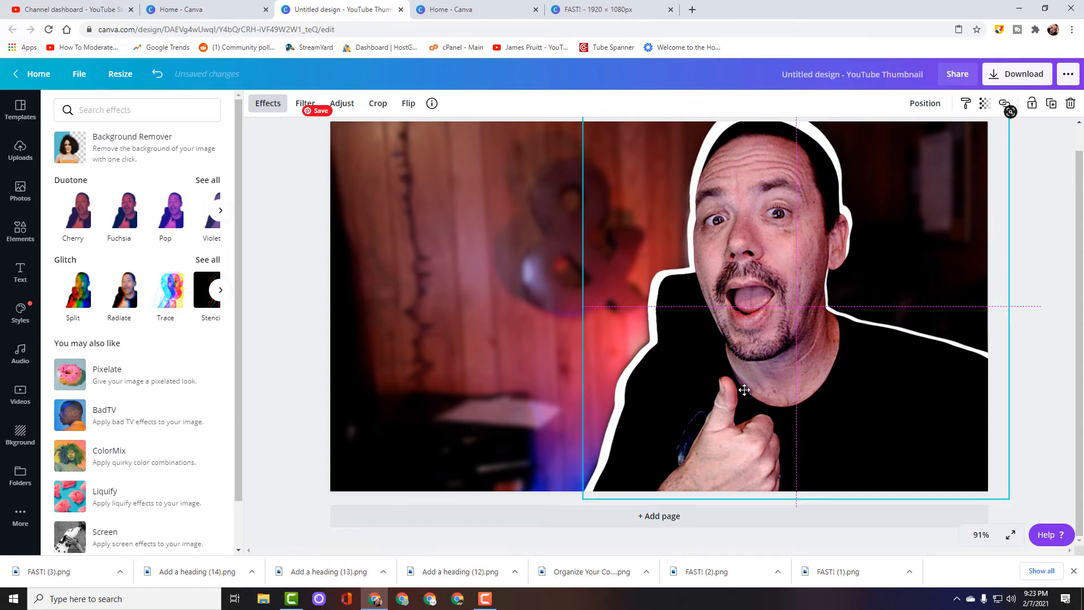
- Move the portrait aside again and reposition the stacked white silhouettes beside it
{"action": "left_click_drag", "start_coordinate": [744, 389], "coordinate": [491, 372]}
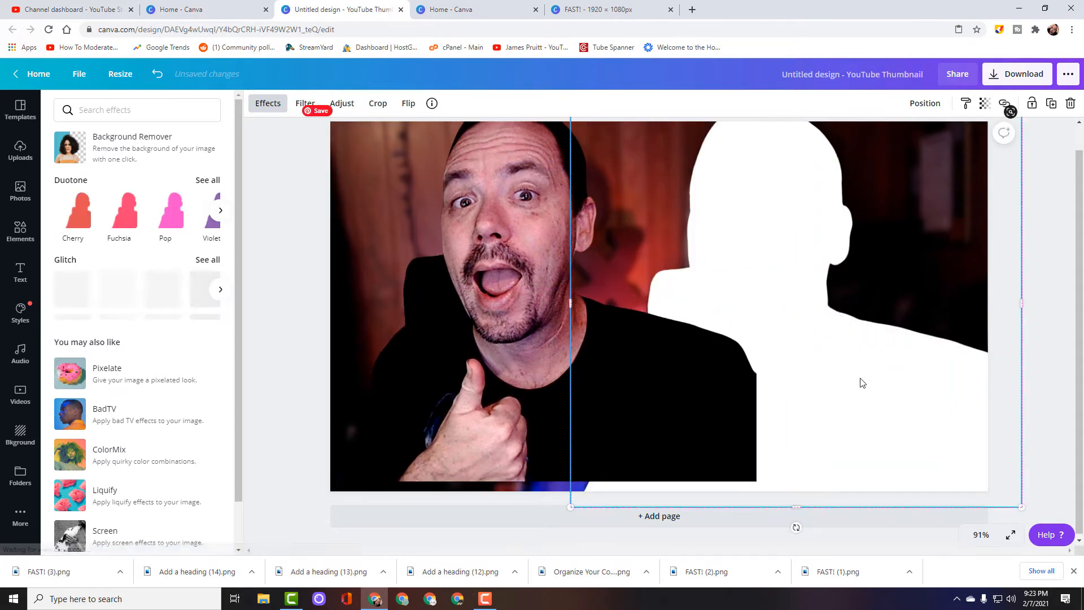
{"action": "left_click_drag", "start_coordinate": [859, 380], "coordinate": [854, 379]}
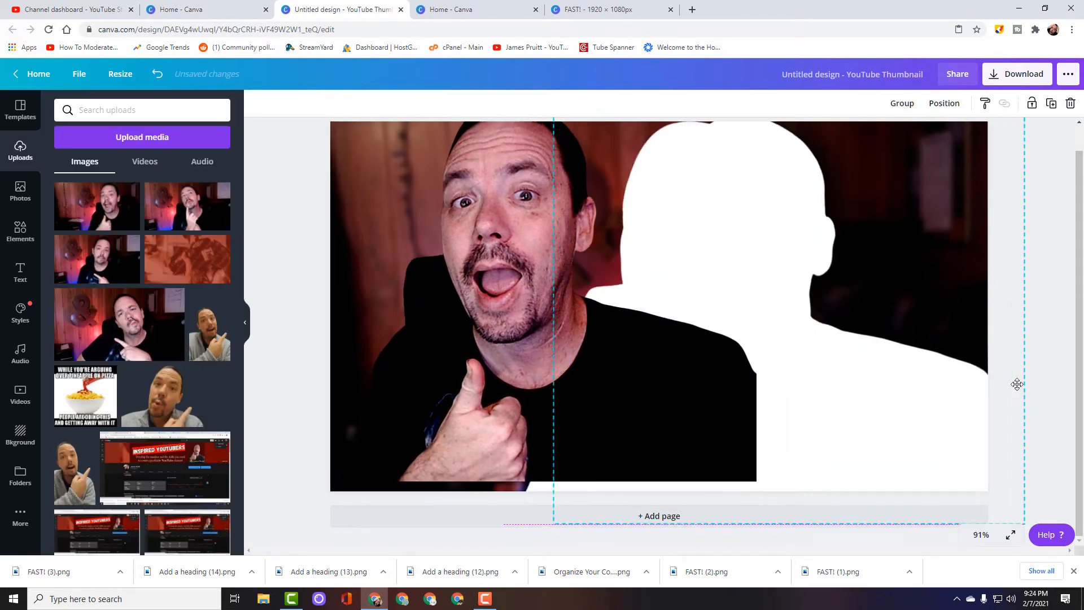
{"action": "left_click_drag", "start_coordinate": [634, 238], "coordinate": [546, 221]}
{"action": "left_click", "coordinate": [651, 208]}
{"action": "left_click_drag", "start_coordinate": [651, 207], "coordinate": [680, 200]}
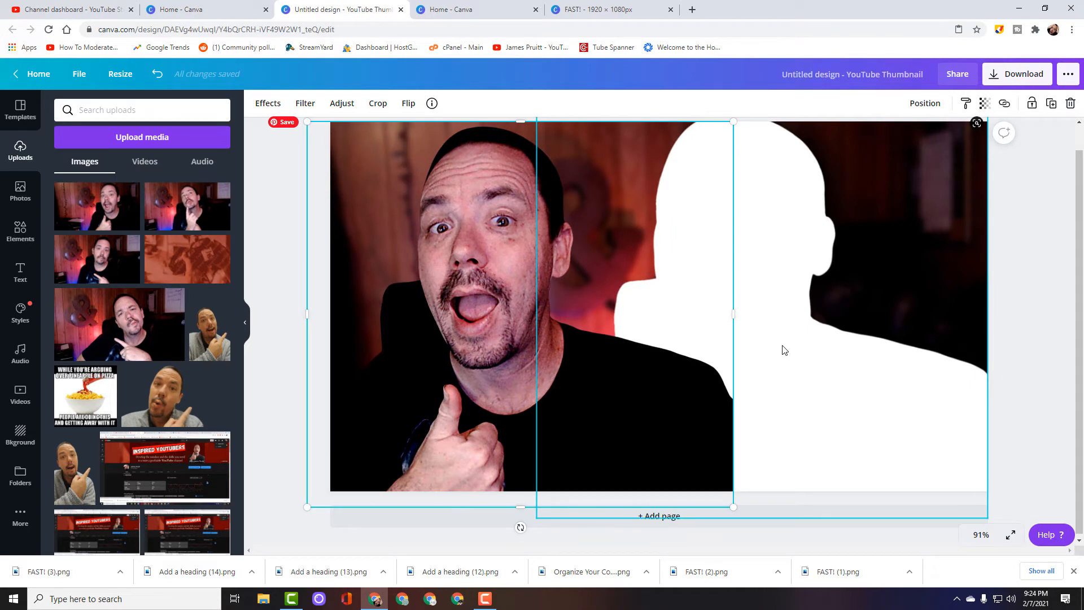
- Realign the white silhouette layers and place the portrait back on top of them
{"action": "left_click", "coordinate": [782, 351]}
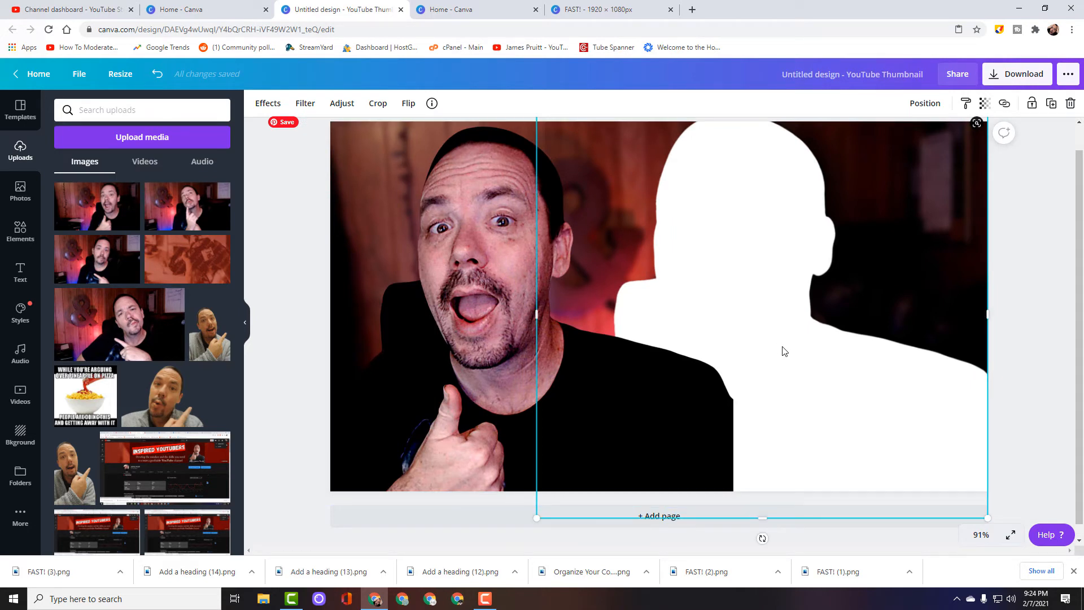
{"action": "key", "text": "ctrl+v"}
{"action": "left_click_drag", "start_coordinate": [782, 351], "coordinate": [717, 354]}
{"action": "left_click", "coordinate": [473, 363]}
{"action": "left_click_drag", "start_coordinate": [473, 363], "coordinate": [733, 365]}
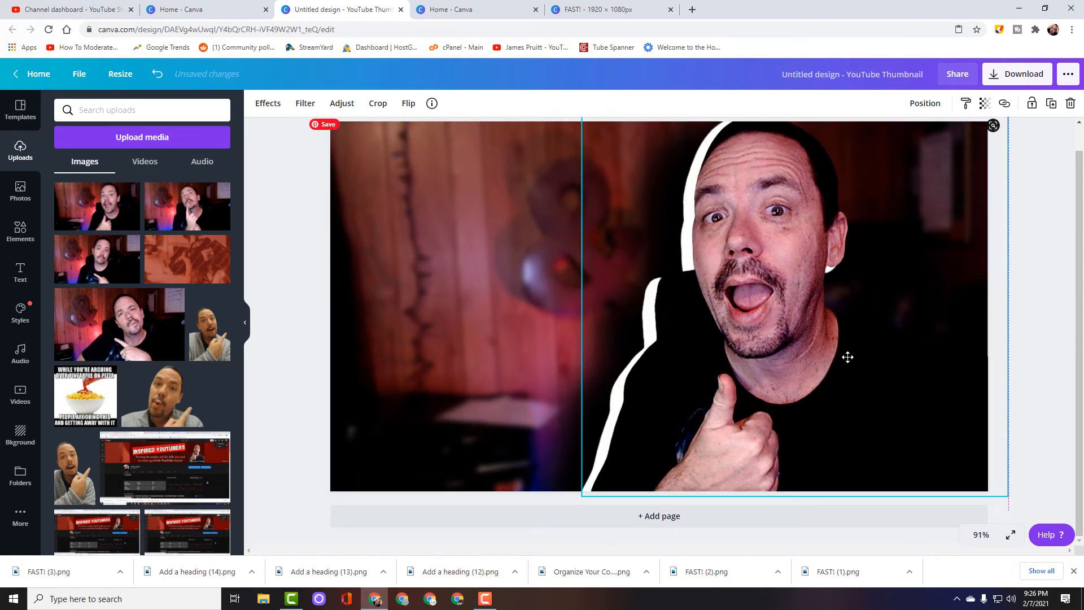
- Fine-tune the positions of the portrait and the white silhouette to even out the outline's thickness
{"action": "left_click_drag", "start_coordinate": [847, 356], "coordinate": [836, 366]}
{"action": "left_click", "coordinate": [468, 398]}
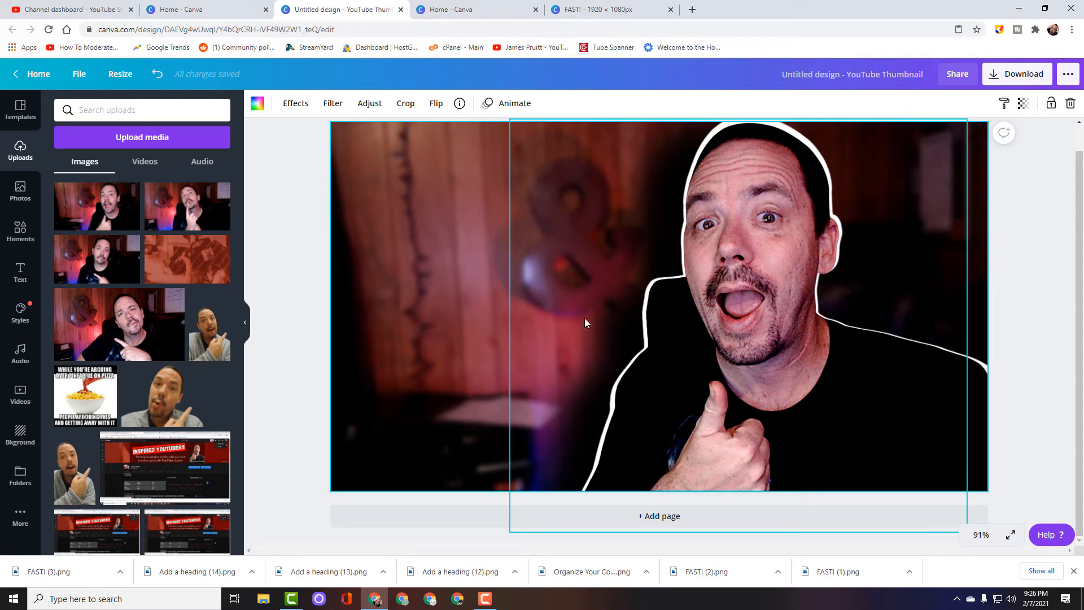
{"action": "left_click", "coordinate": [614, 327]}
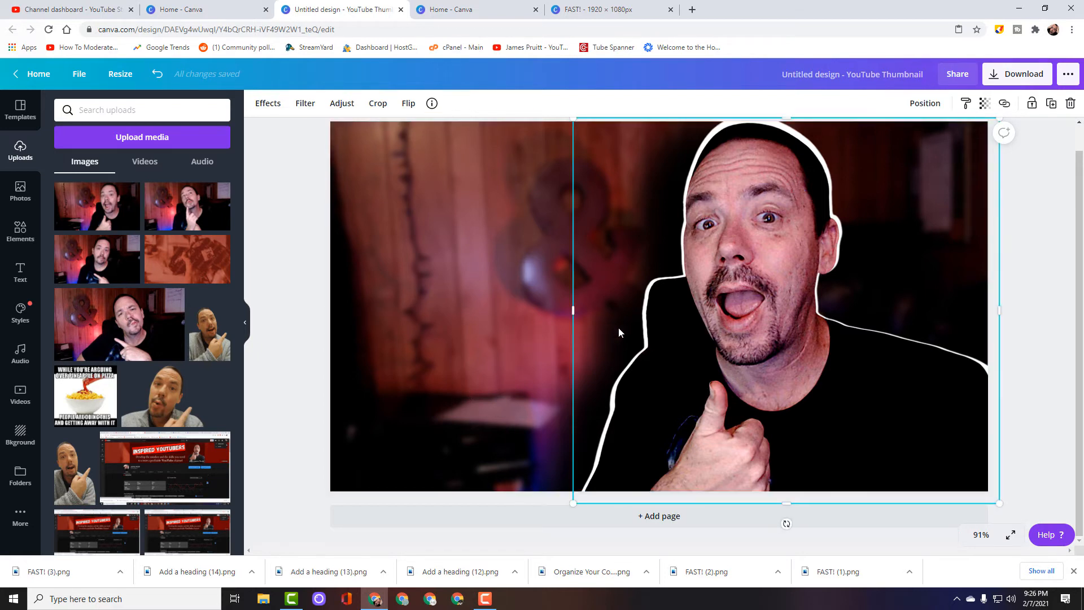
{"action": "mouse_move", "coordinate": [614, 326]}
{"action": "left_mouse_down"}
{"action": "mouse_move", "coordinate": [581, 329]}
{"action": "mouse_move", "coordinate": [613, 329]}
{"action": "left_mouse_up"}
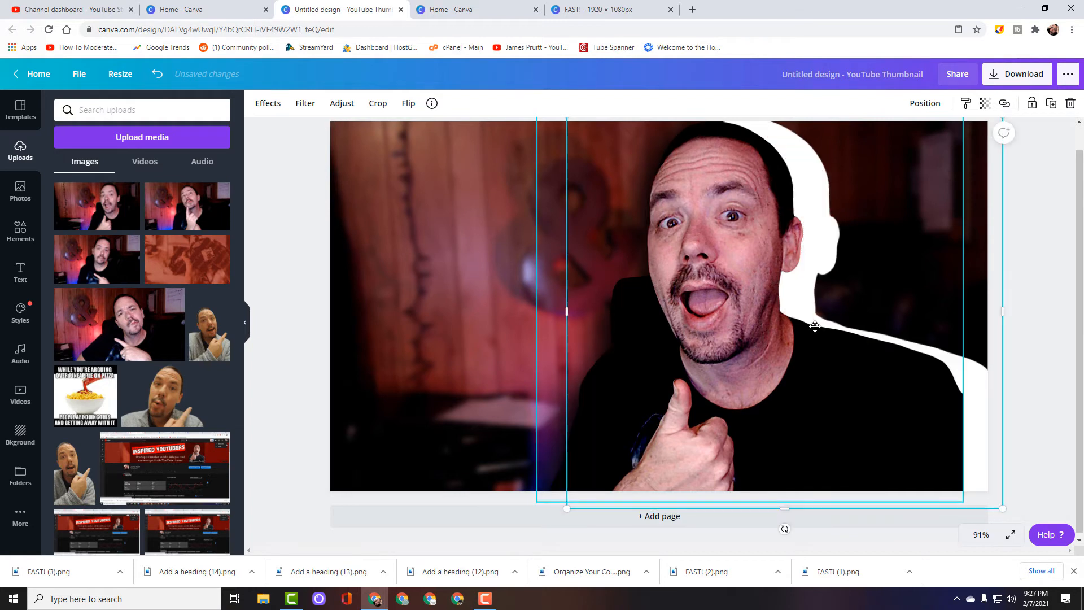
{"action": "left_click_drag", "start_coordinate": [816, 322], "coordinate": [817, 327]}
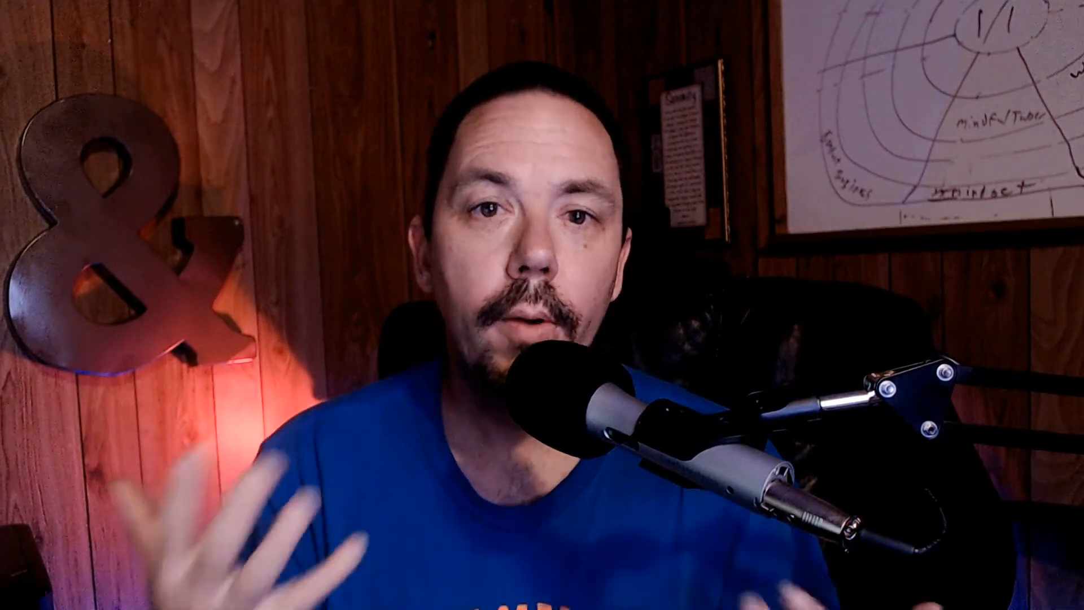